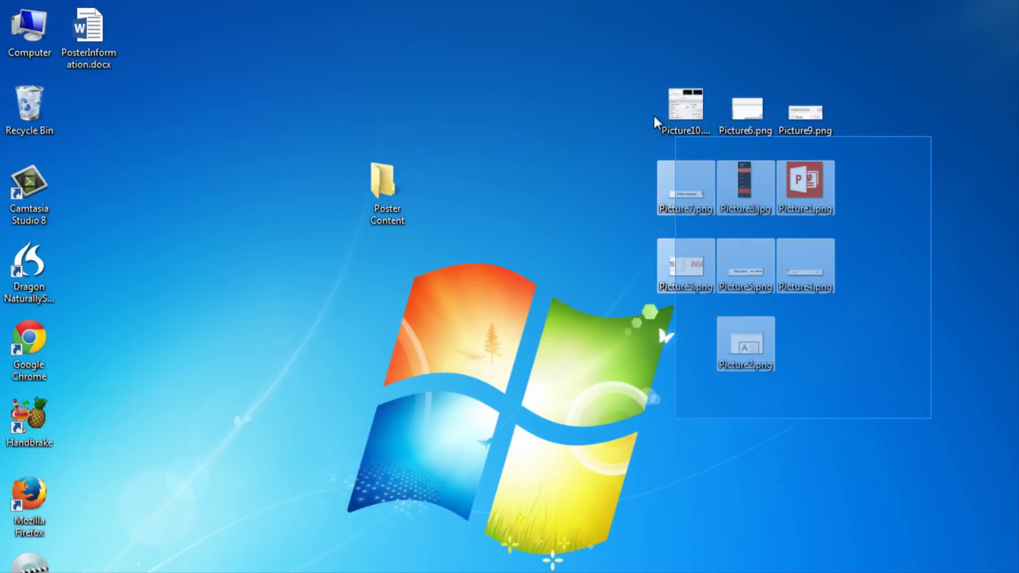
Move the ten Picture PNGs into the Poster Content folder and open PosterInformation.docx in Word.
left_click_drag(757, 203, 391, 192)
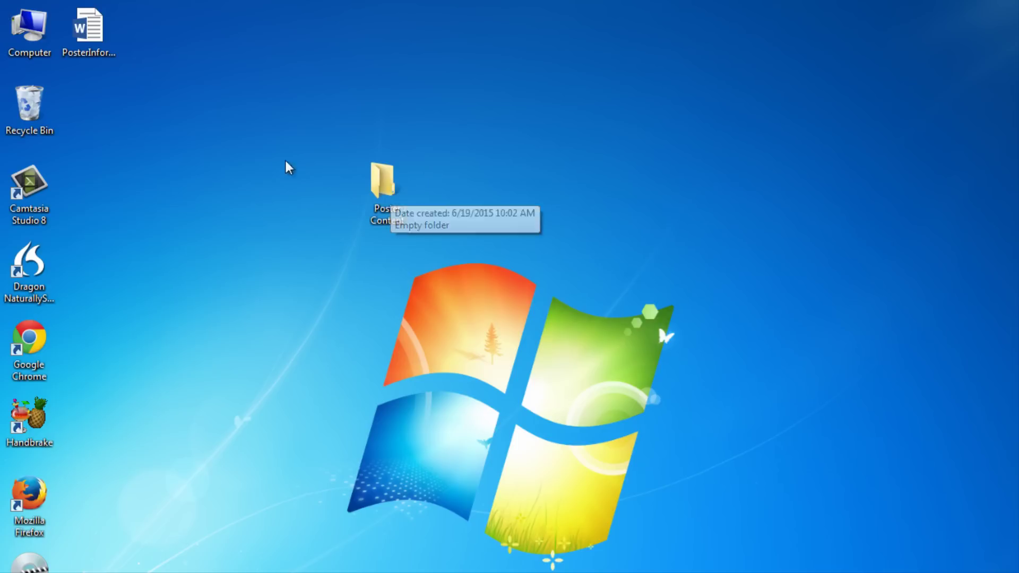
left_click(85, 32)
double_click(82, 31)
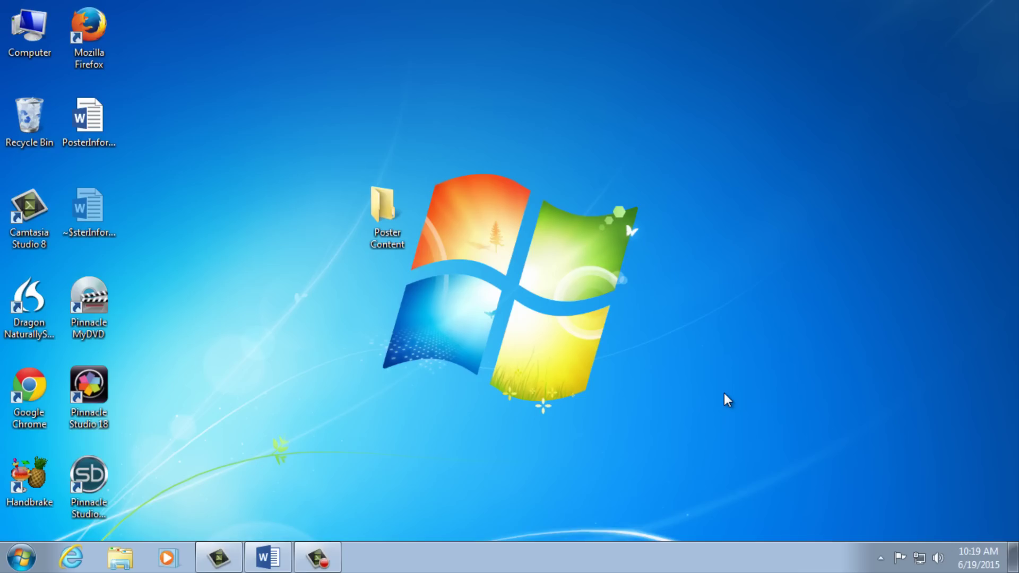
Launch PowerPoint 2013 and create a new Blank Presentation, Presentation1.
left_click(4, 562)
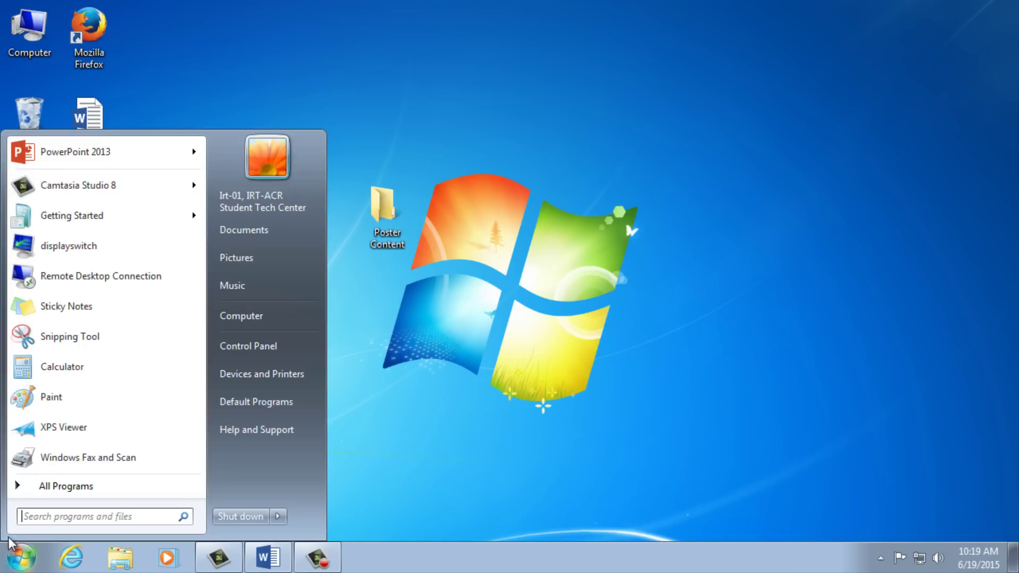
left_click(132, 155)
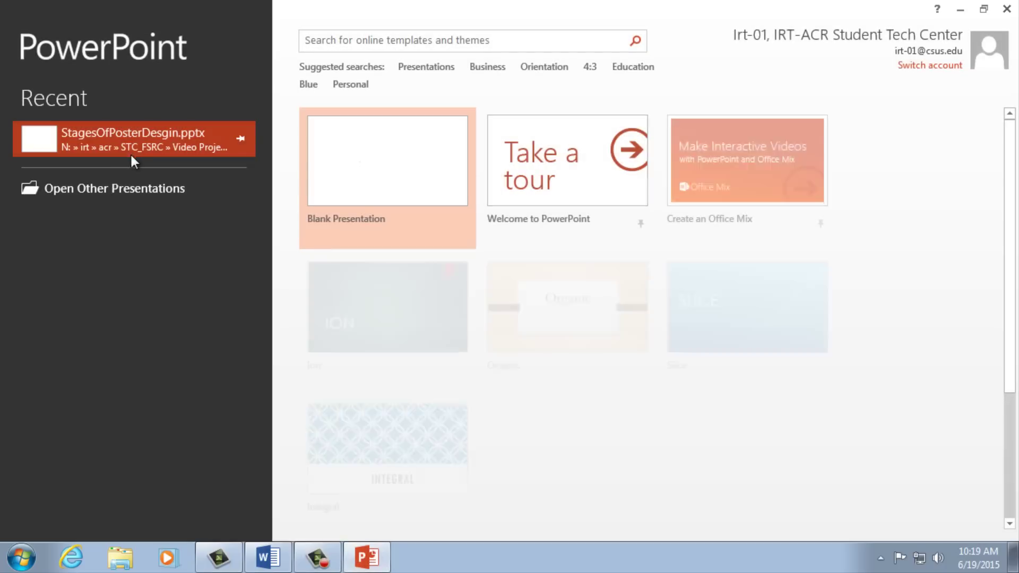
left_click(359, 169)
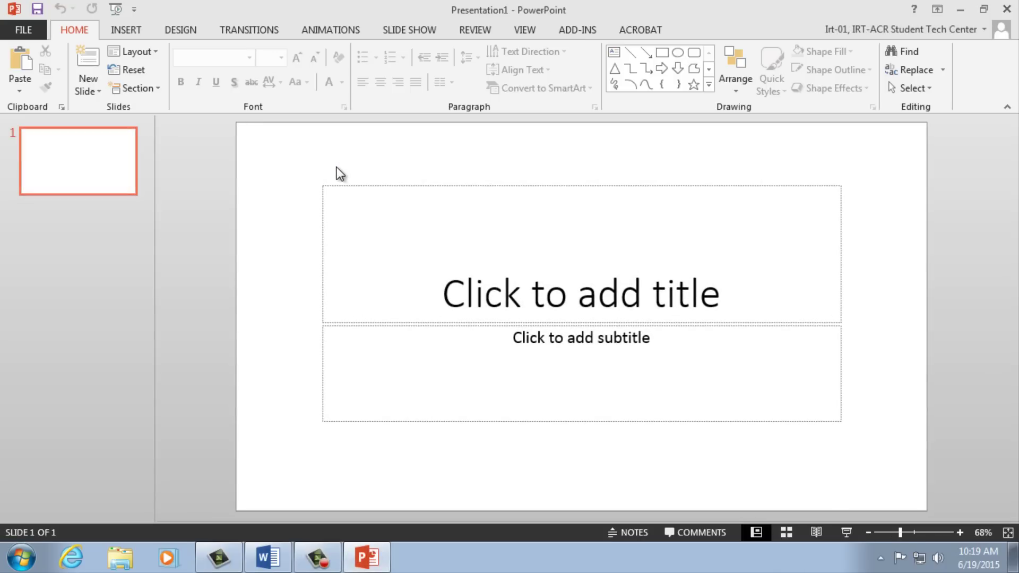
left_click(37, 31)
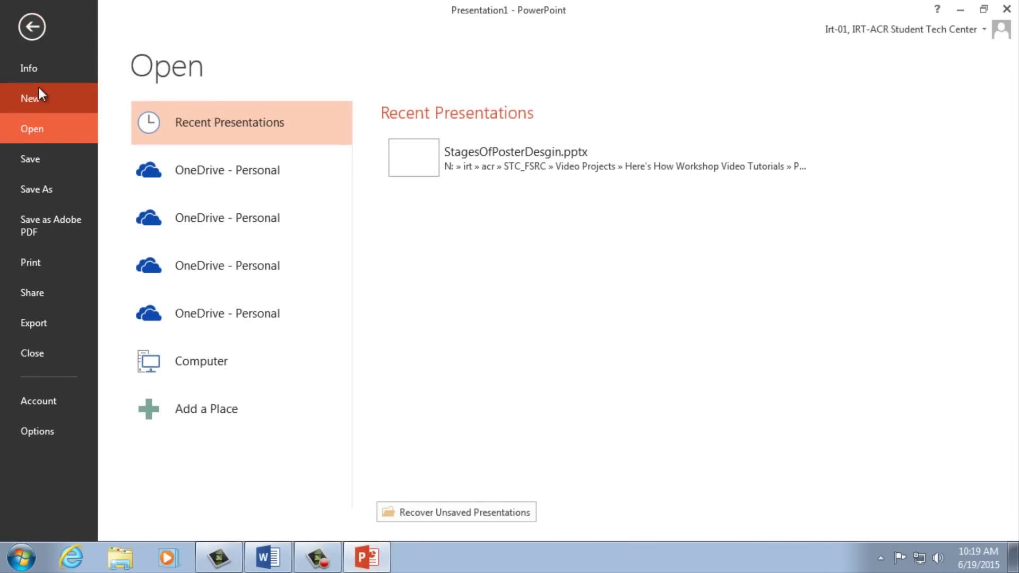
left_click(40, 92)
left_click(187, 223)
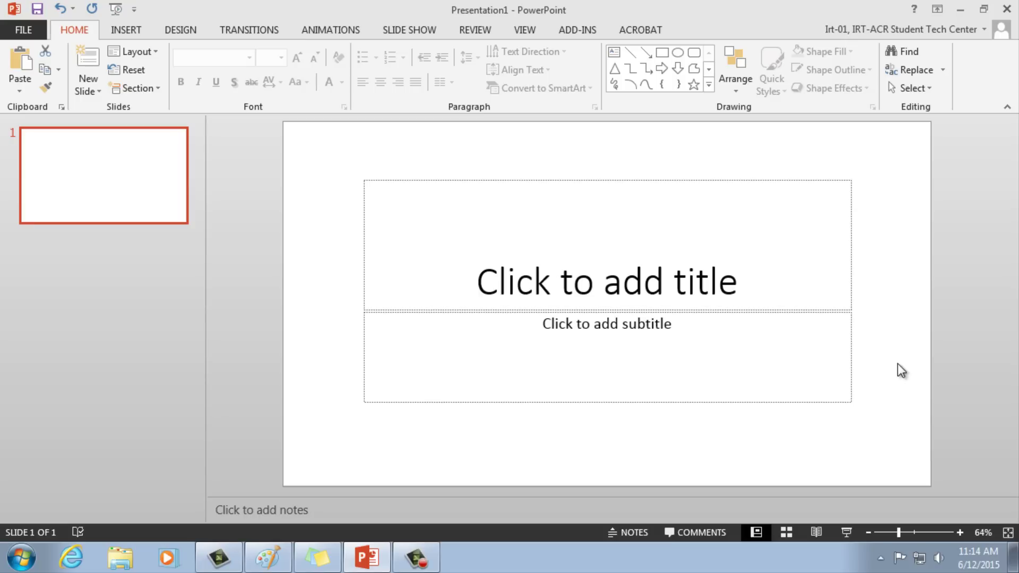
Apply the Blank layout to slide 1 from its thumbnail's Layout menu.
right_click(134, 174)
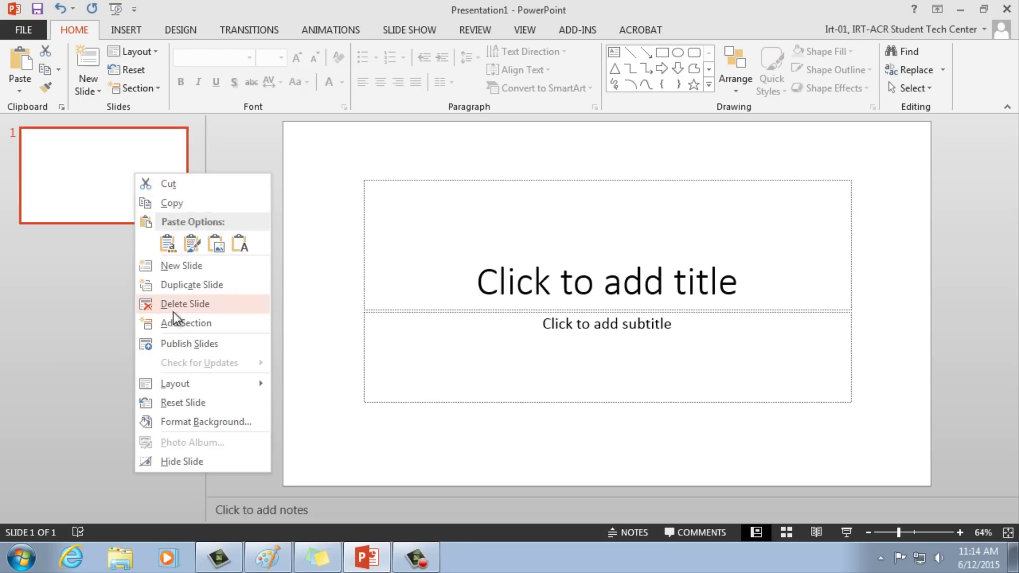
mouse_move(177, 380)
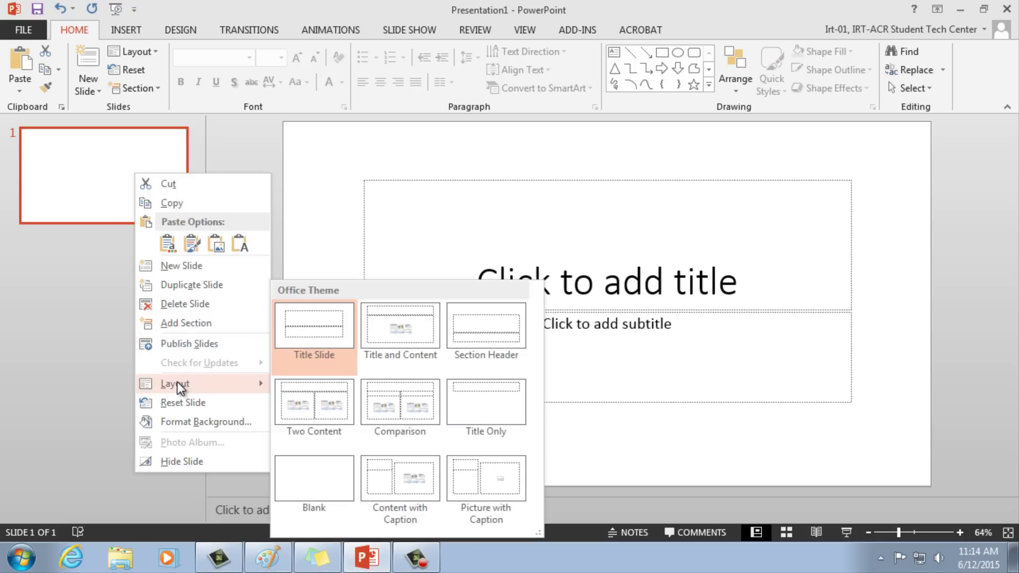
left_click(304, 480)
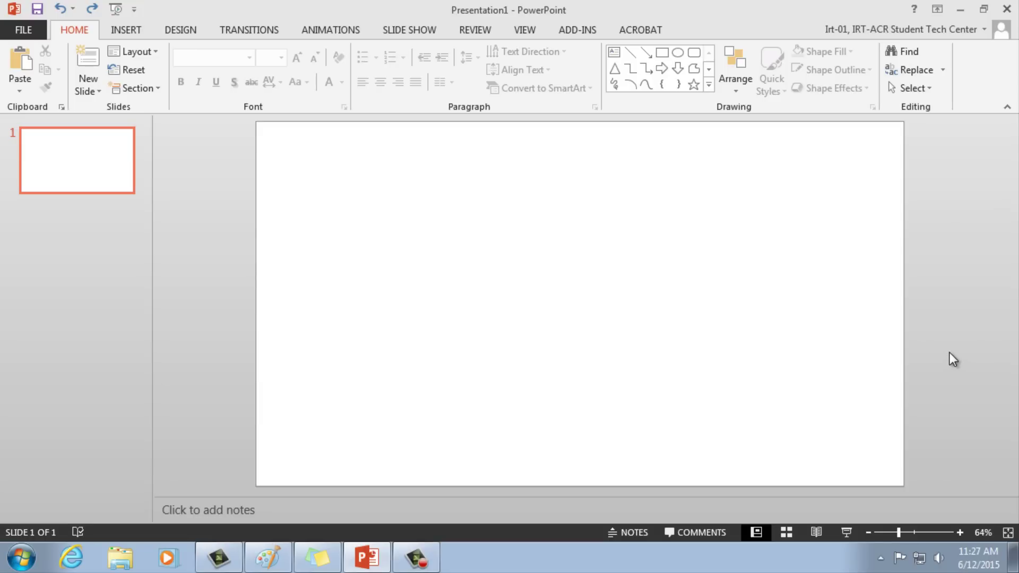
Set a custom slide size of 36 inches and scale the content with Ensure Fit.
left_click(183, 32)
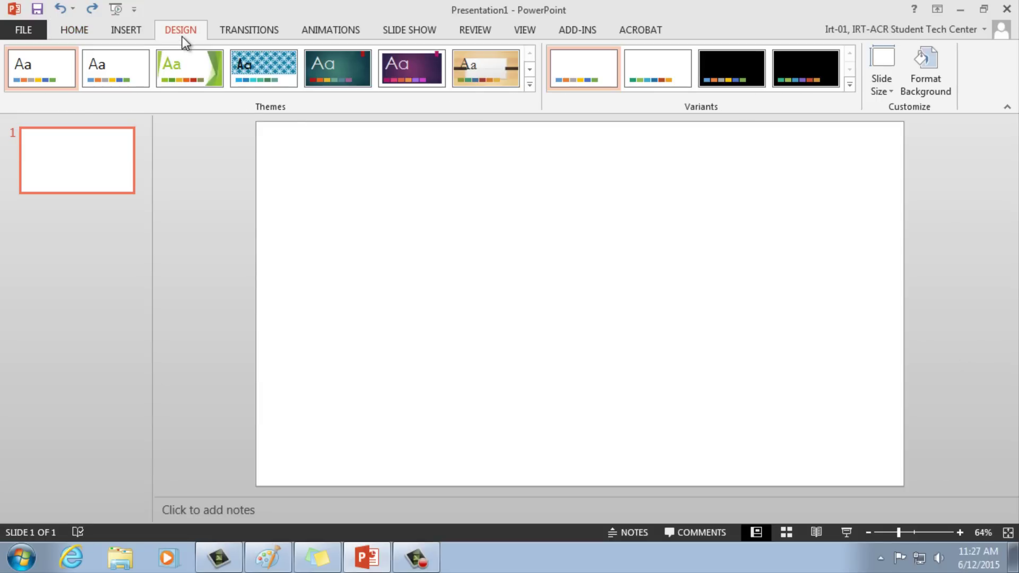
left_click(872, 88)
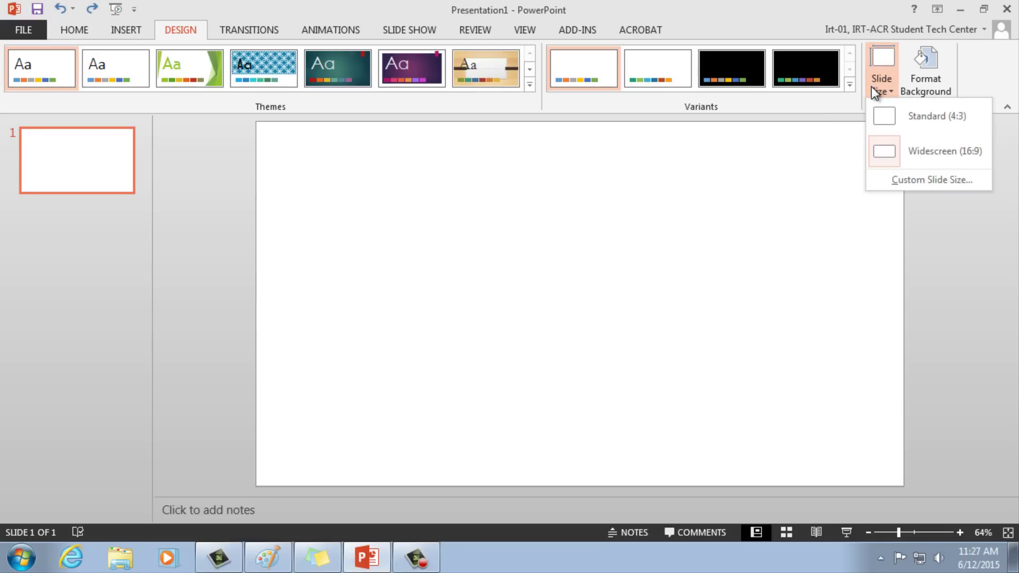
left_click(874, 181)
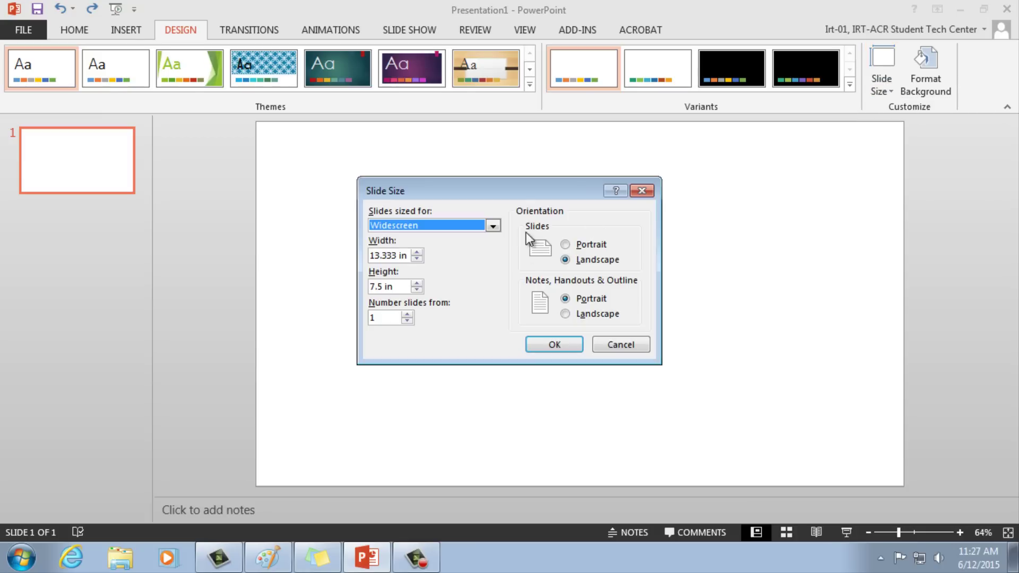
mouse_move(508, 191)
left_mouse_down()
mouse_move(501, 208)
mouse_move(507, 199)
left_mouse_up()
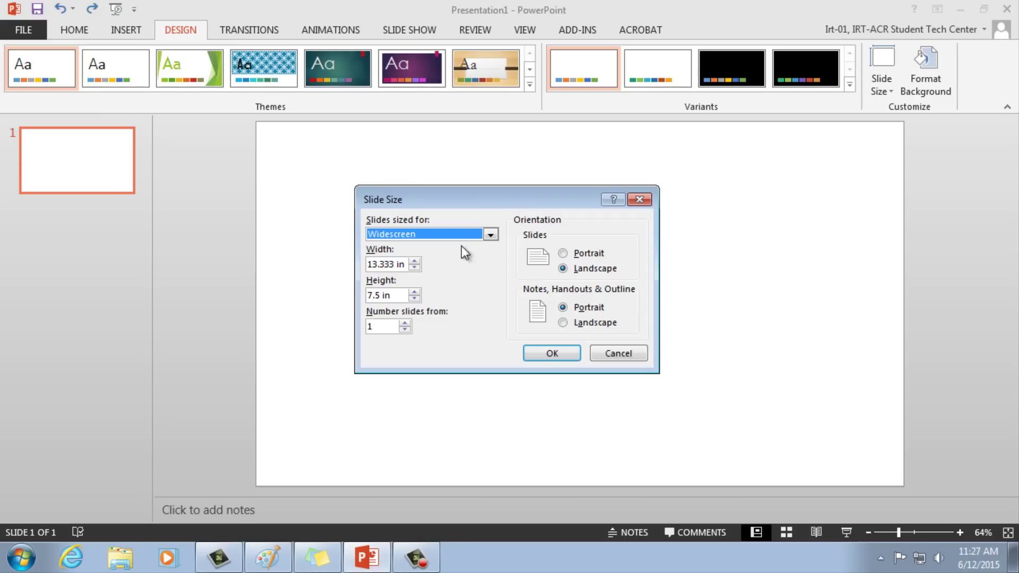
left_click(391, 296)
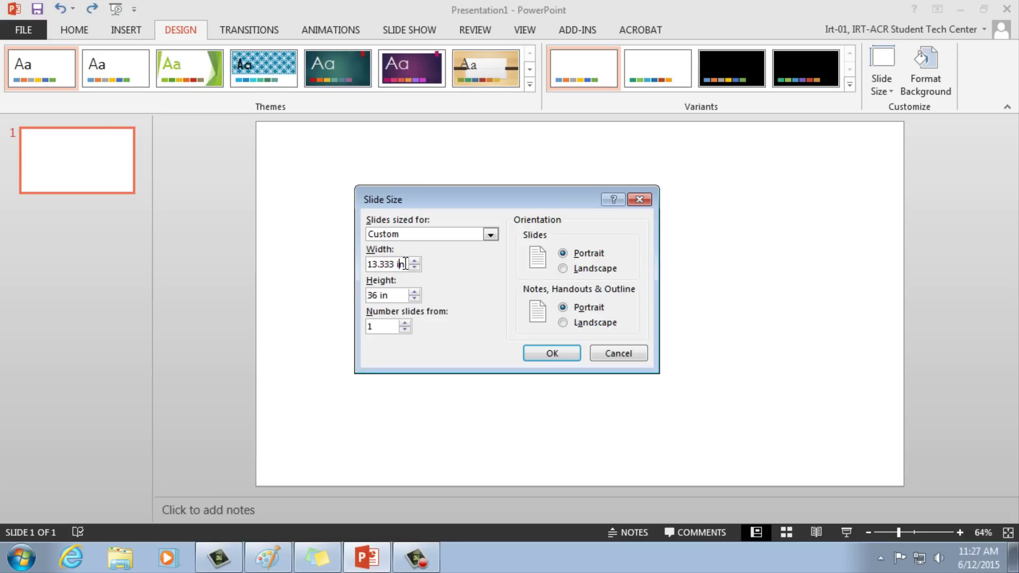
left_click_drag(405, 264, 361, 268)
left_click(552, 354)
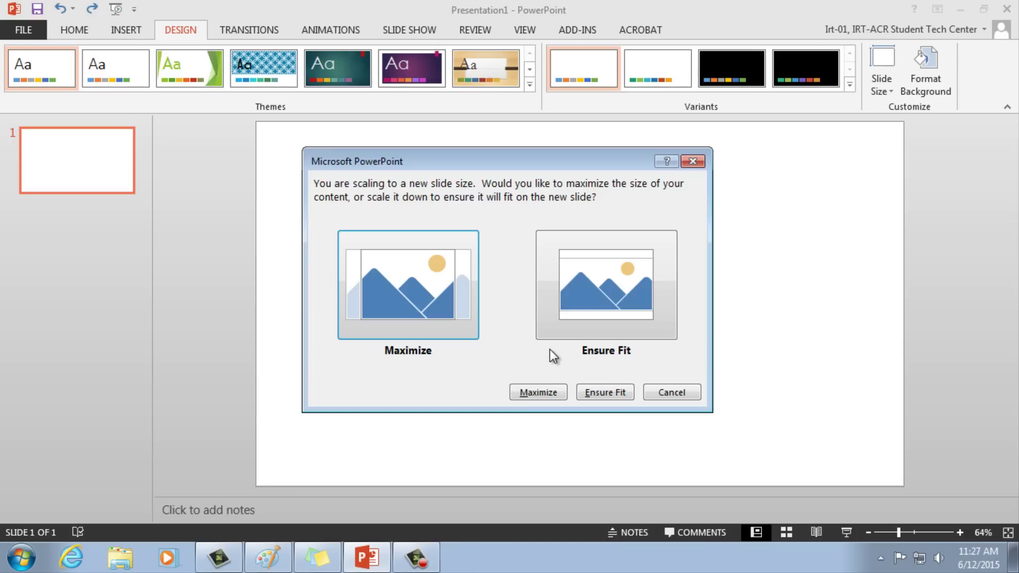
left_click(590, 291)
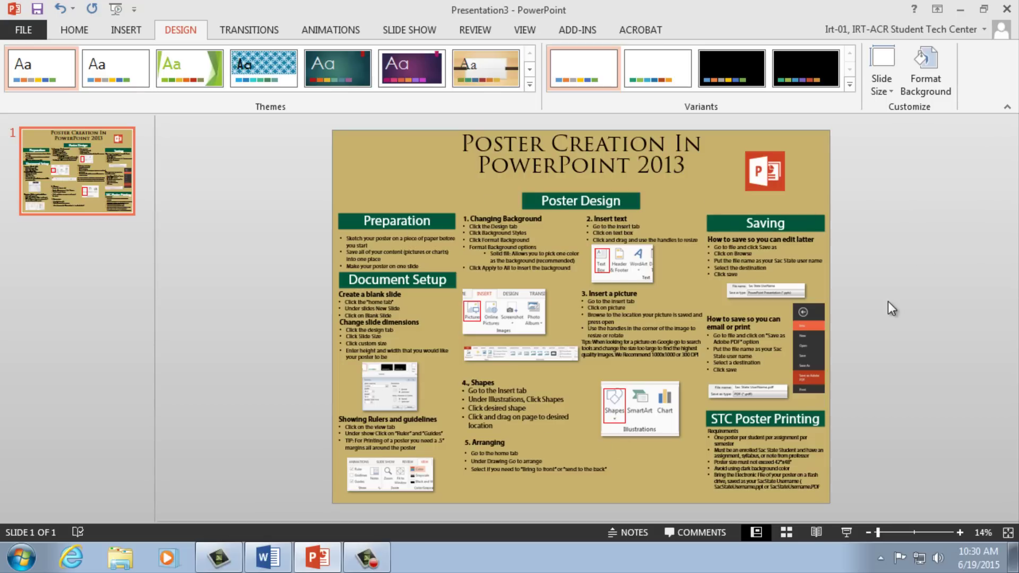
left_click(960, 532)
left_click(960, 532)
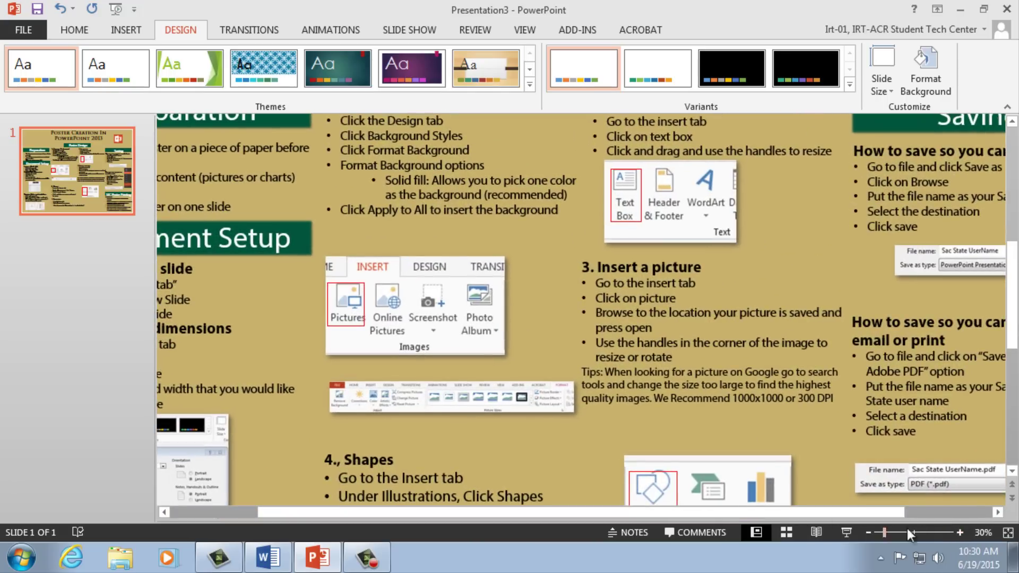
left_click_drag(685, 515, 775, 515)
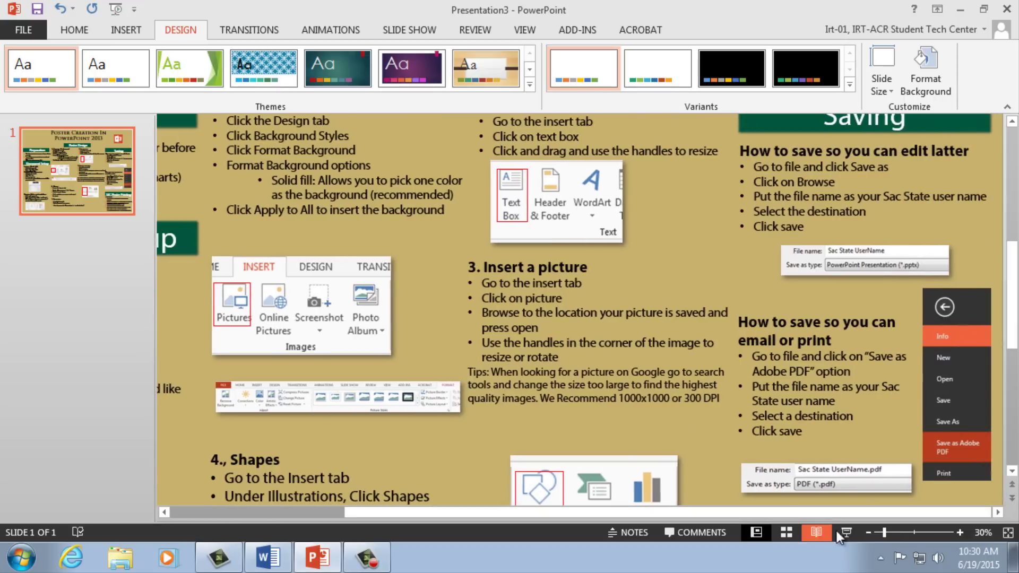
left_click(871, 532)
left_click(870, 531)
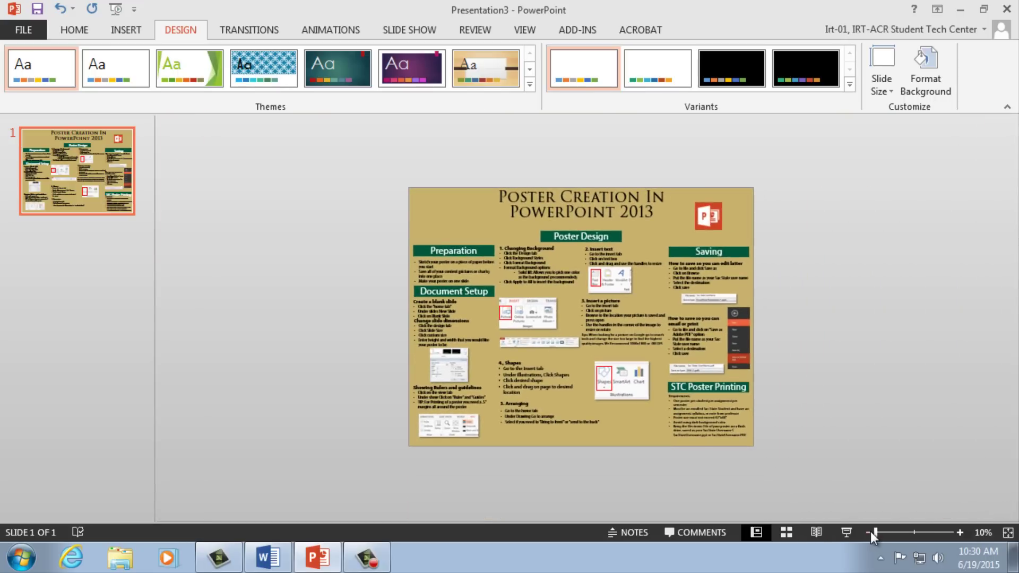
left_click(959, 532)
left_click(959, 533)
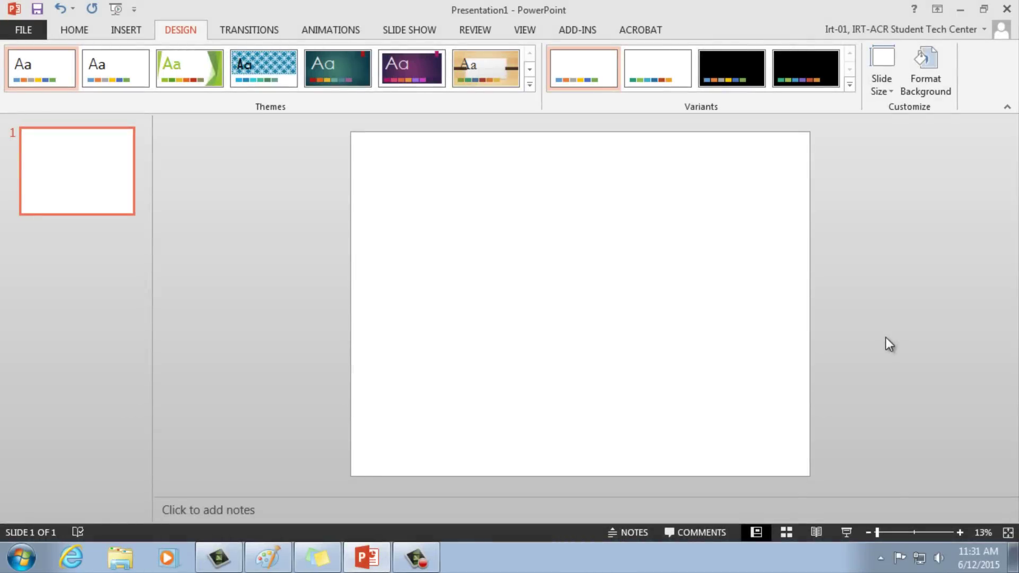
Turn on guides and rulers, and move the vertical guide to the 9 mark.
left_click(526, 27)
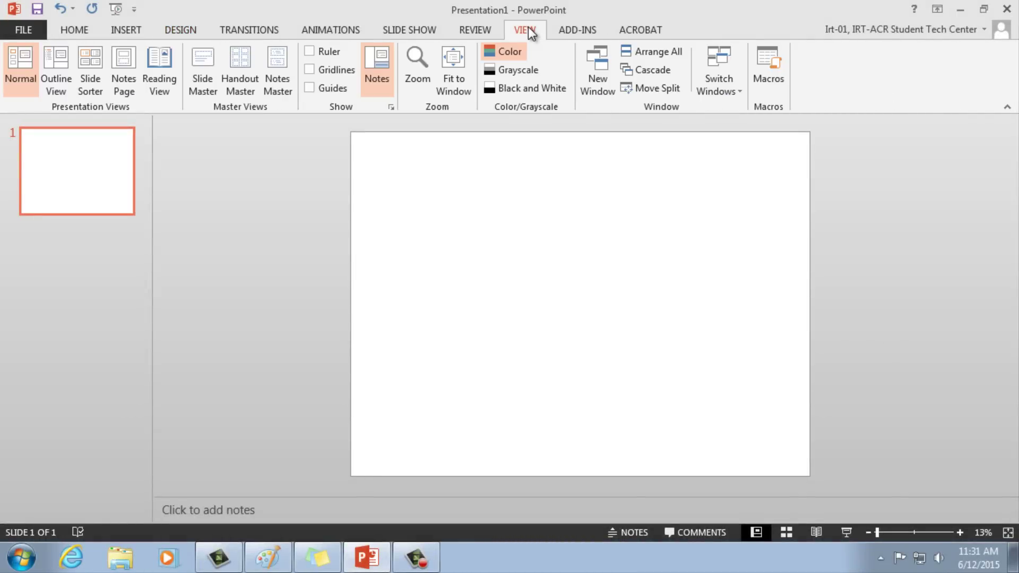
left_click(309, 88)
left_click(308, 51)
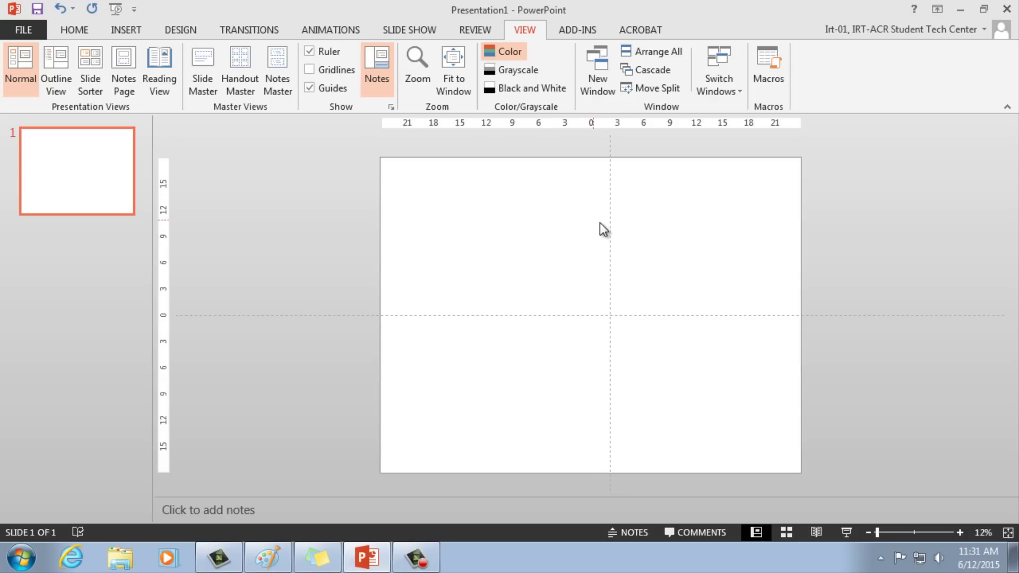
left_click_drag(610, 225, 667, 234)
Add a vertical guide at the slide's left edge and move another to the right edge.
right_click(553, 228)
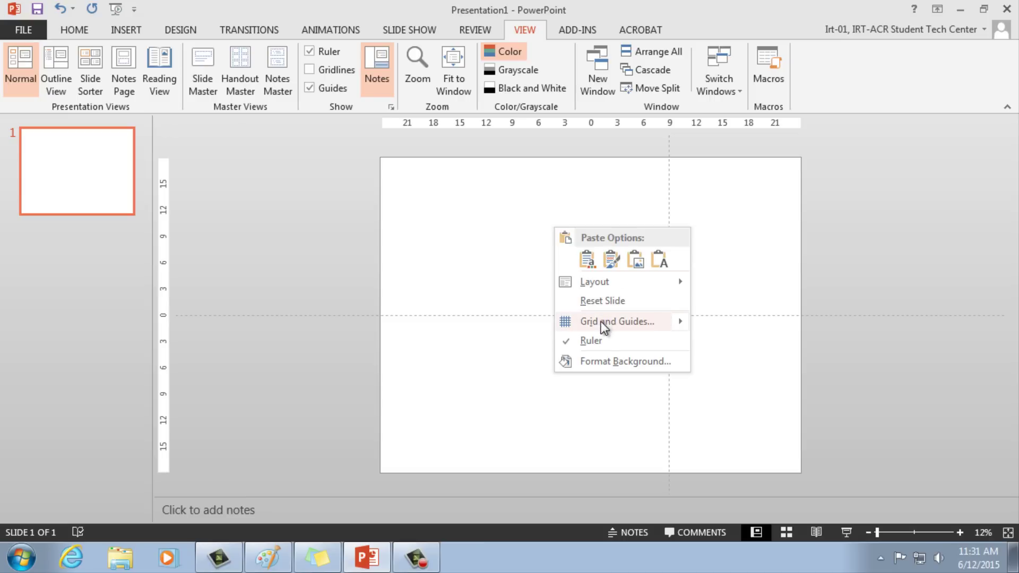
mouse_move(603, 328)
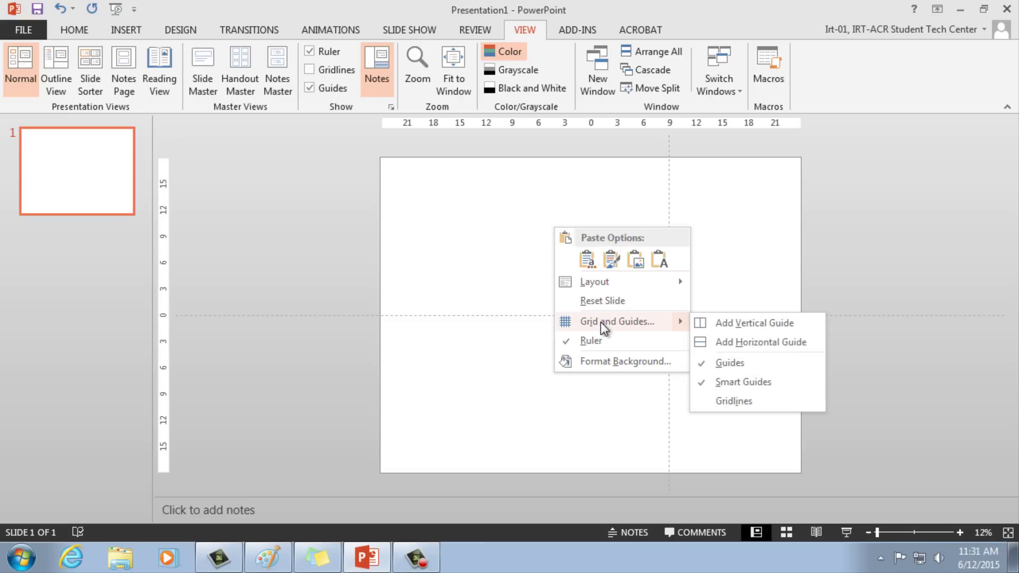
left_click(732, 325)
left_click_drag(589, 239, 386, 243)
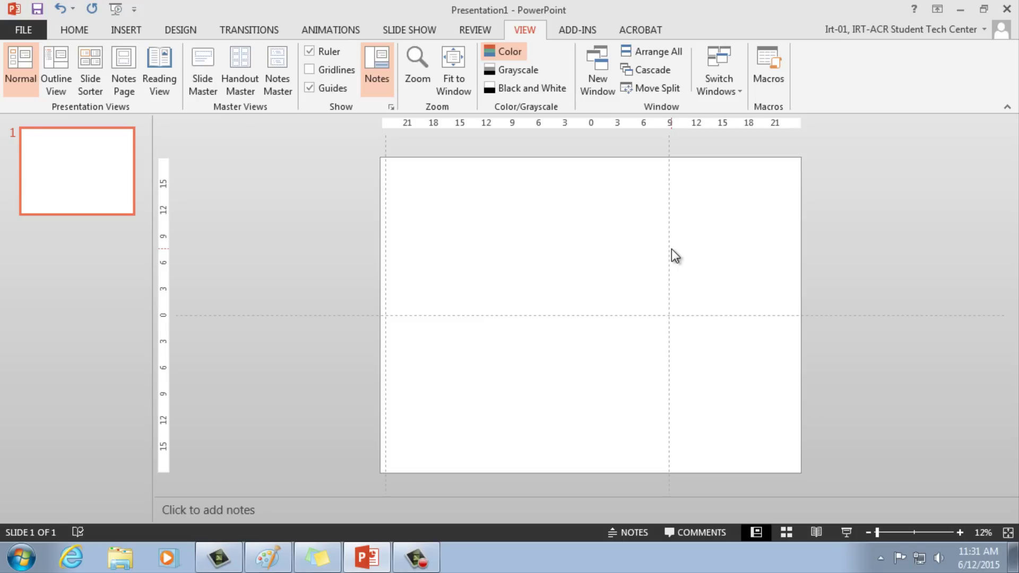
left_click_drag(670, 249, 796, 255)
Add two more vertical guides, placed at about 12 right and 12 left of centre.
right_click(760, 250)
mouse_move(793, 344)
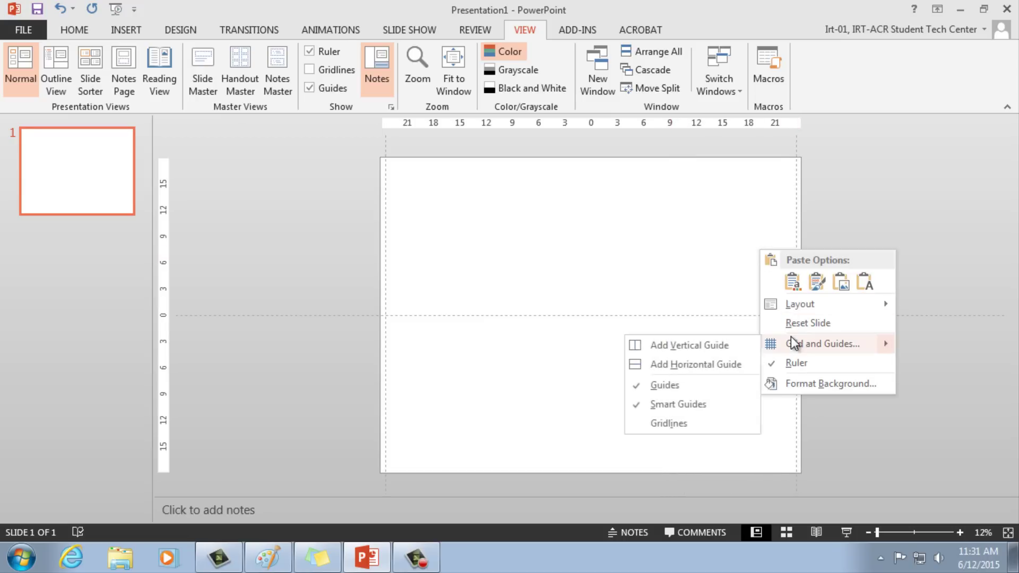
left_click(728, 343)
left_click_drag(592, 252, 696, 251)
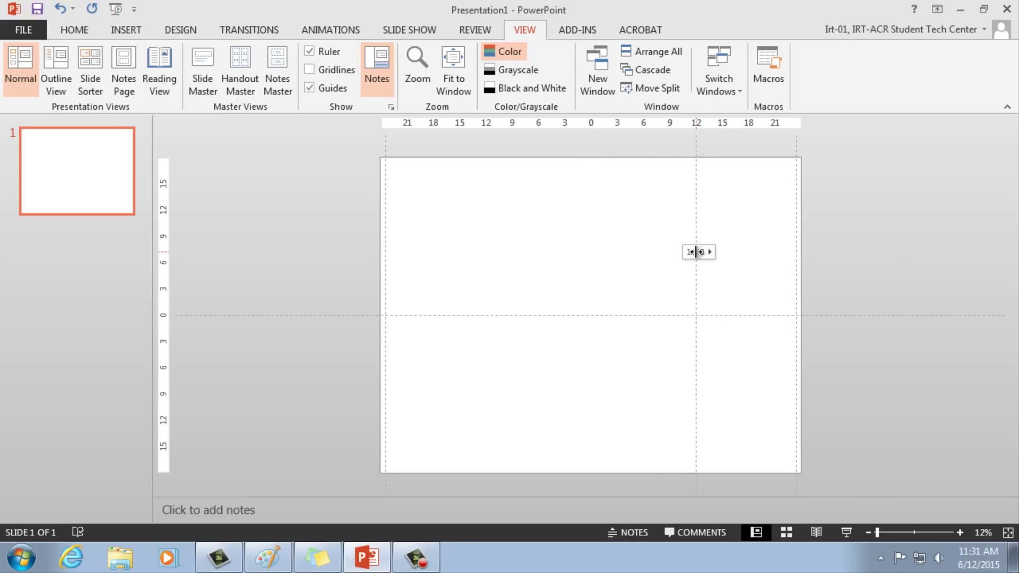
right_click(582, 244)
mouse_move(599, 337)
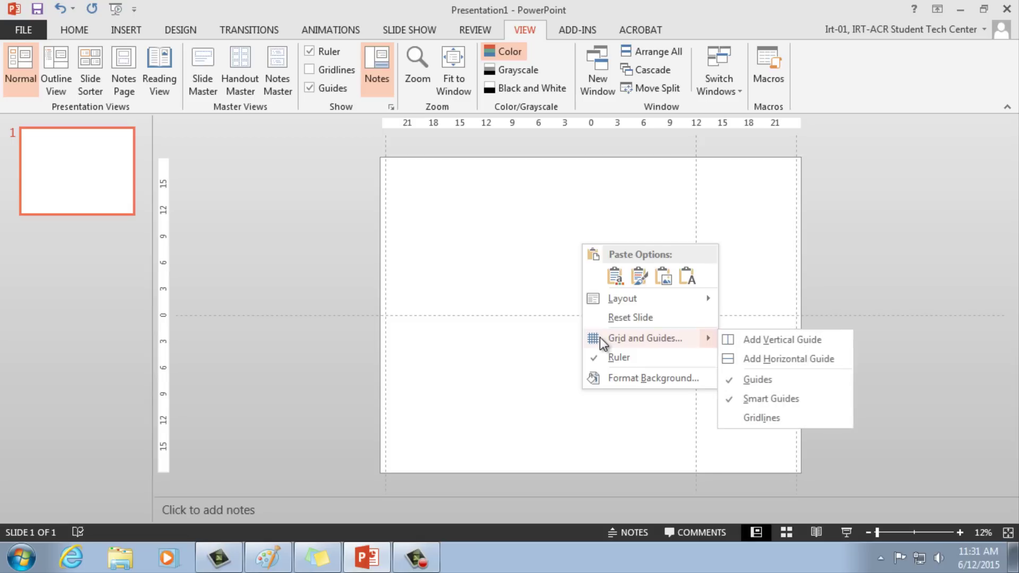
left_click(721, 336)
left_click_drag(592, 278, 486, 278)
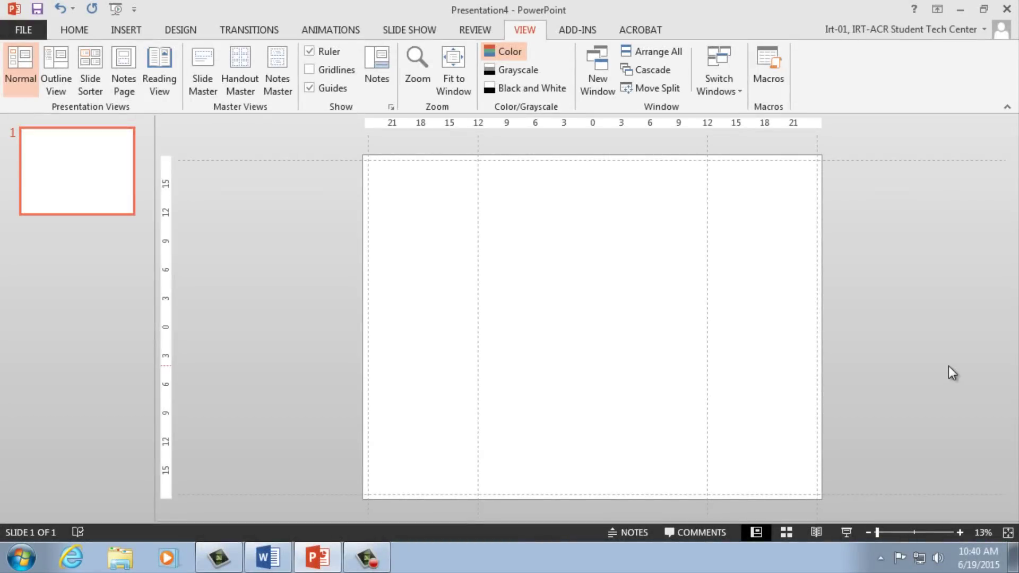
Fill the slide background with the recently used tan as a solid fill.
left_click(180, 30)
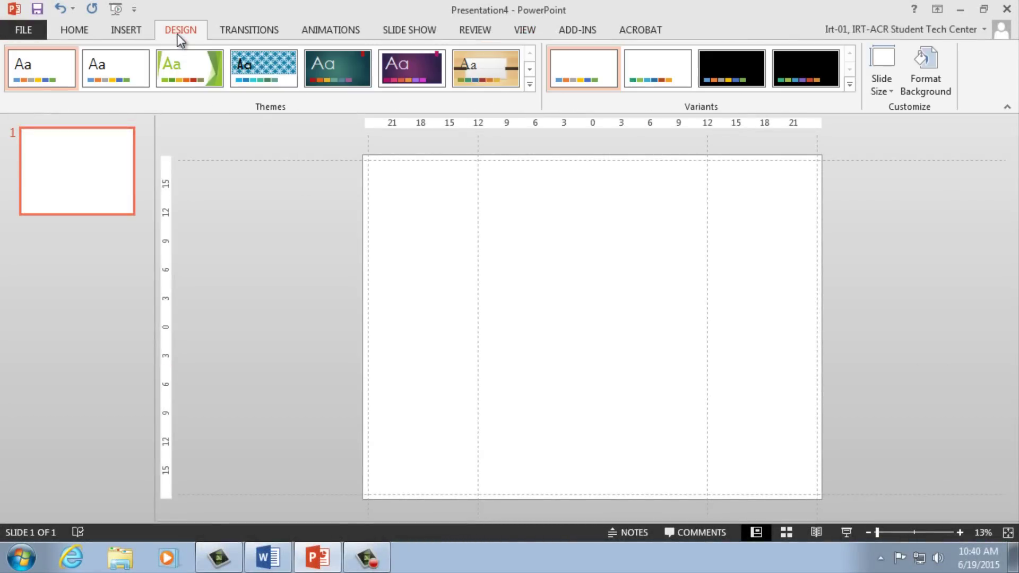
left_click(925, 90)
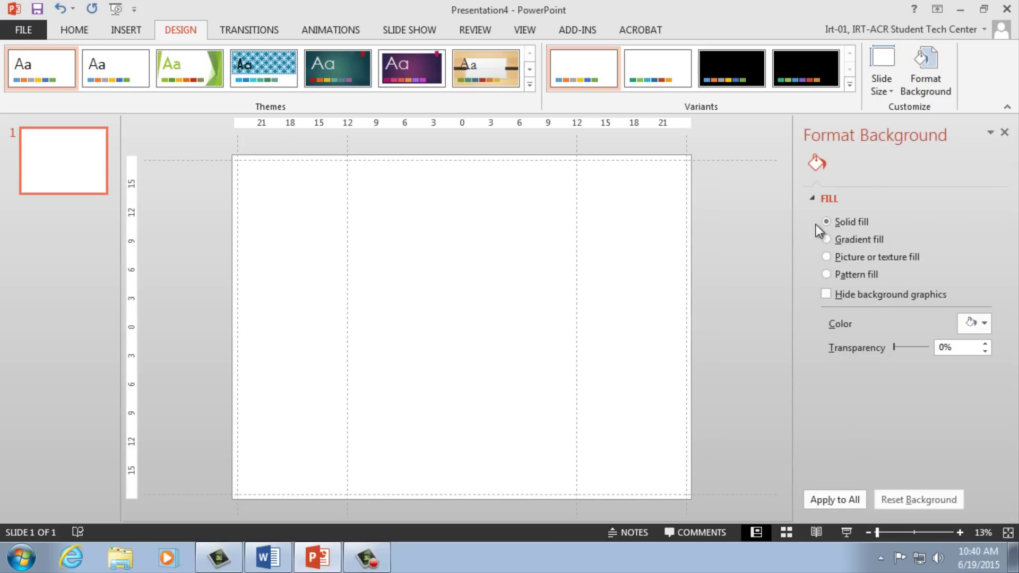
left_click(831, 238)
left_click(838, 258)
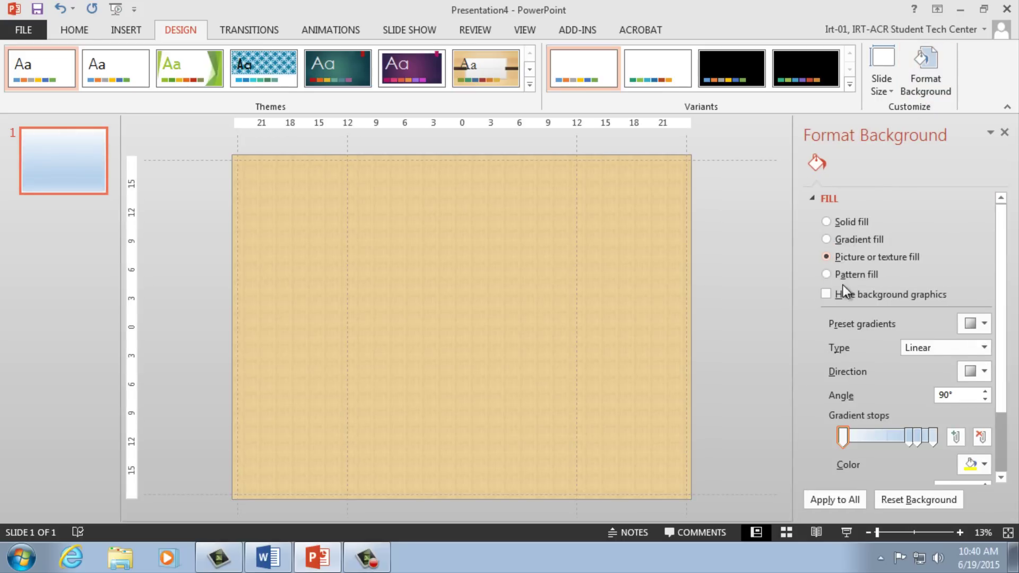
left_click(843, 277)
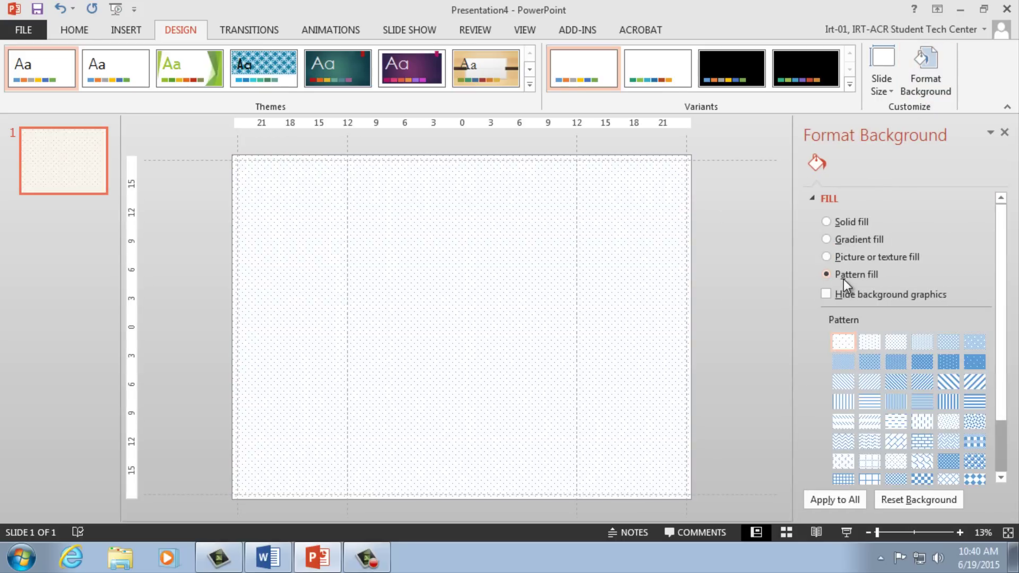
left_click(827, 222)
left_click(966, 323)
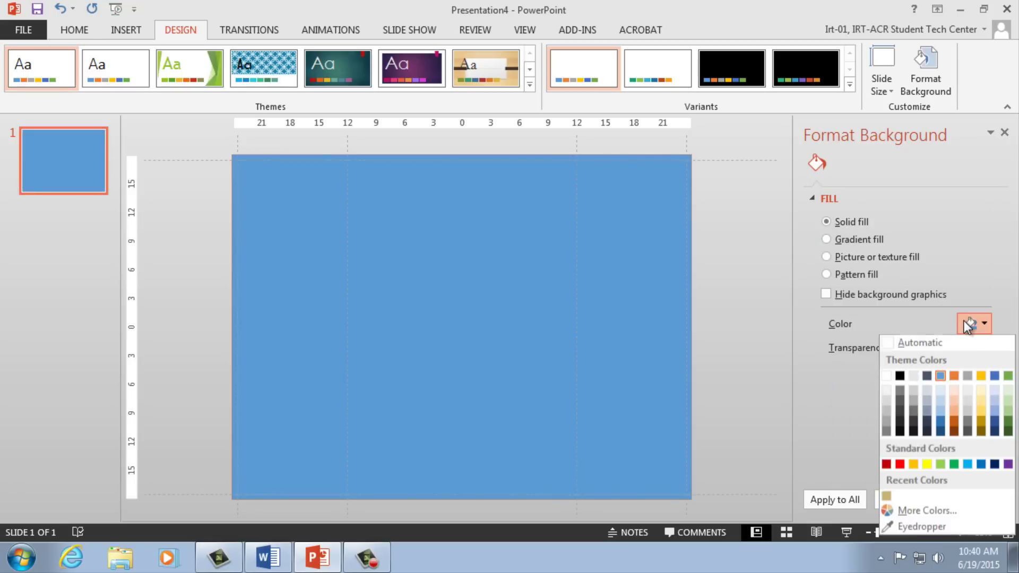
left_click(886, 497)
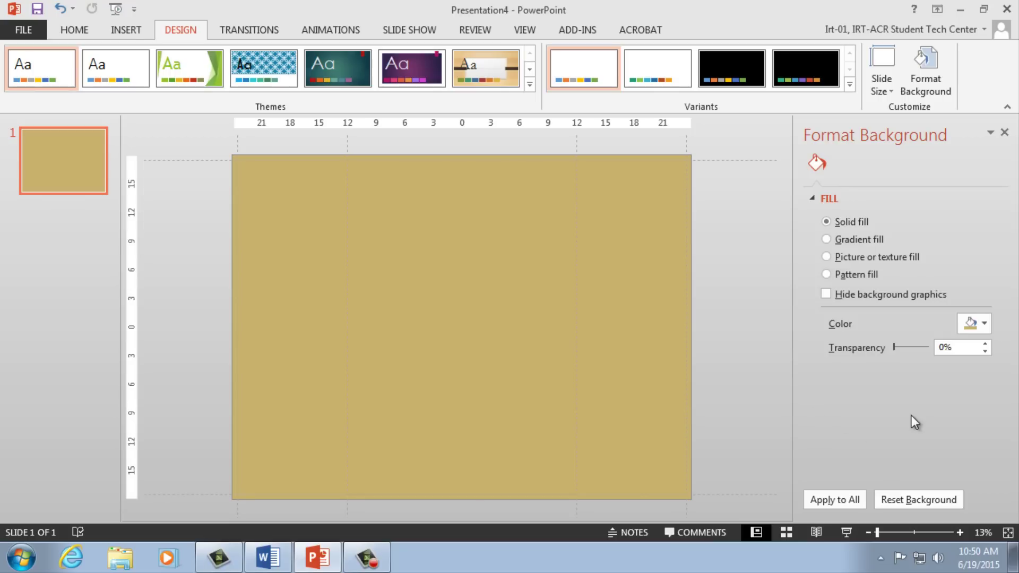
left_click(1004, 132)
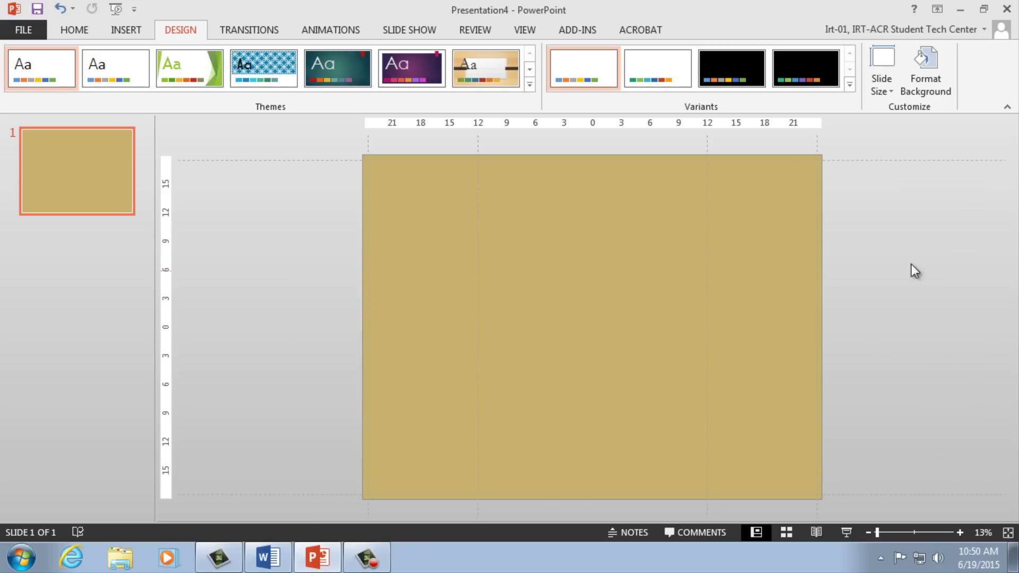
Draw a text box across the top of the middle panel.
left_click(123, 31)
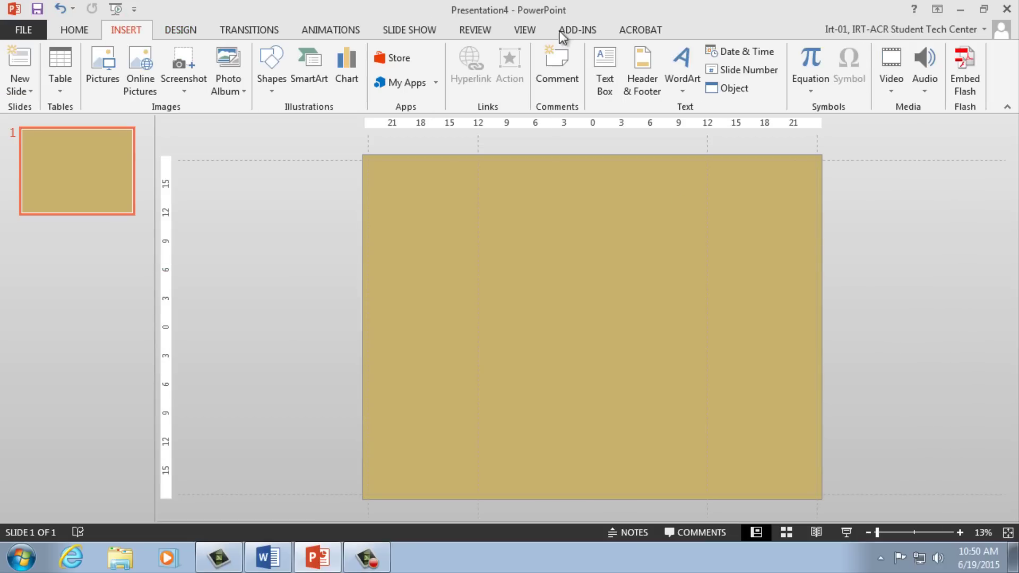
left_click(606, 86)
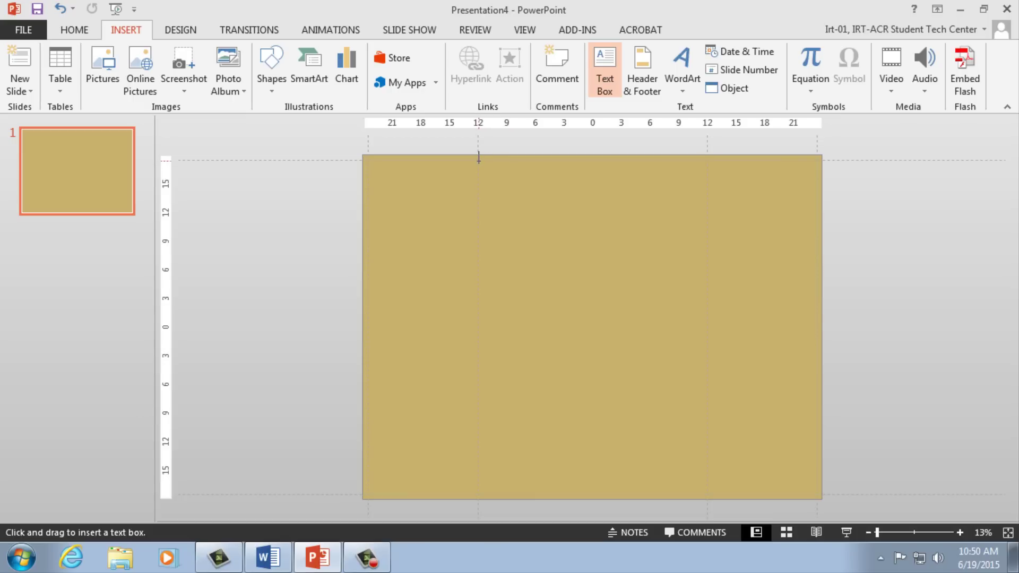
mouse_move(478, 157)
left_mouse_down()
mouse_move(600, 188)
mouse_move(707, 198)
mouse_move(703, 212)
left_mouse_up()
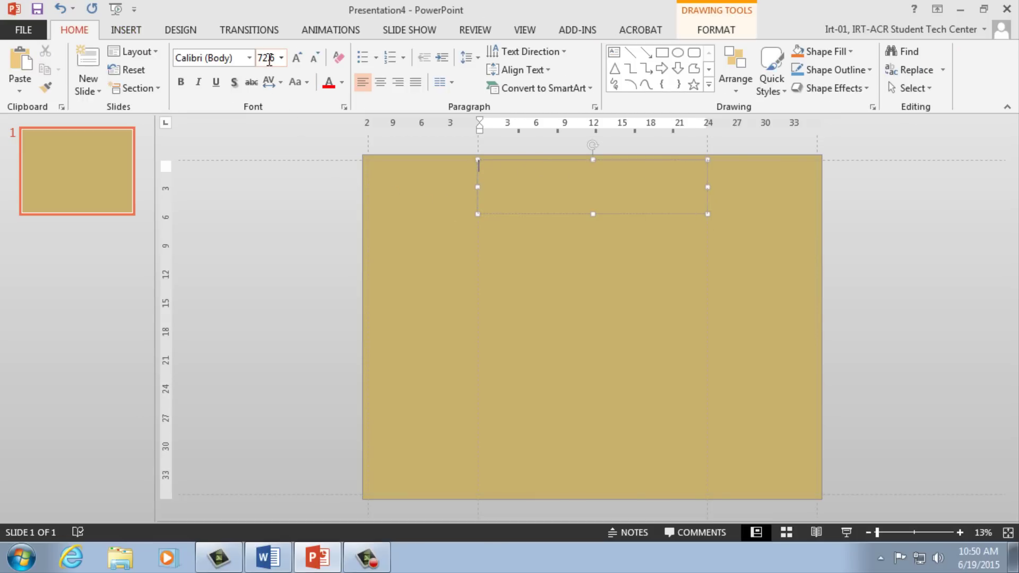
Copy the title line from the PosterInformation Word document.
left_click(268, 557)
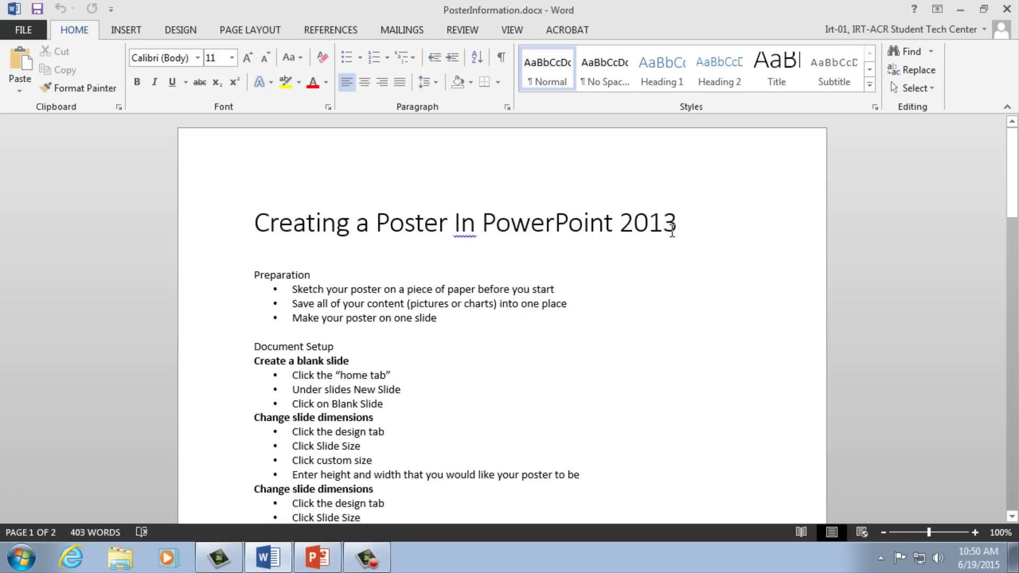
left_click_drag(679, 229, 255, 225)
right_click(291, 227)
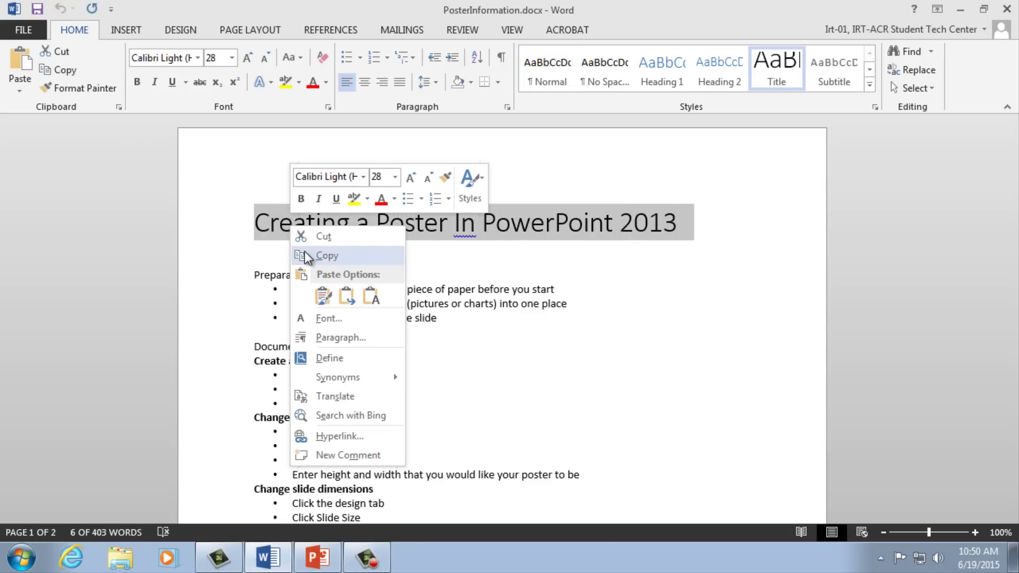
left_click(306, 257)
Paste the title into the top text box, set it to font size 200 and centre it.
left_click(317, 557)
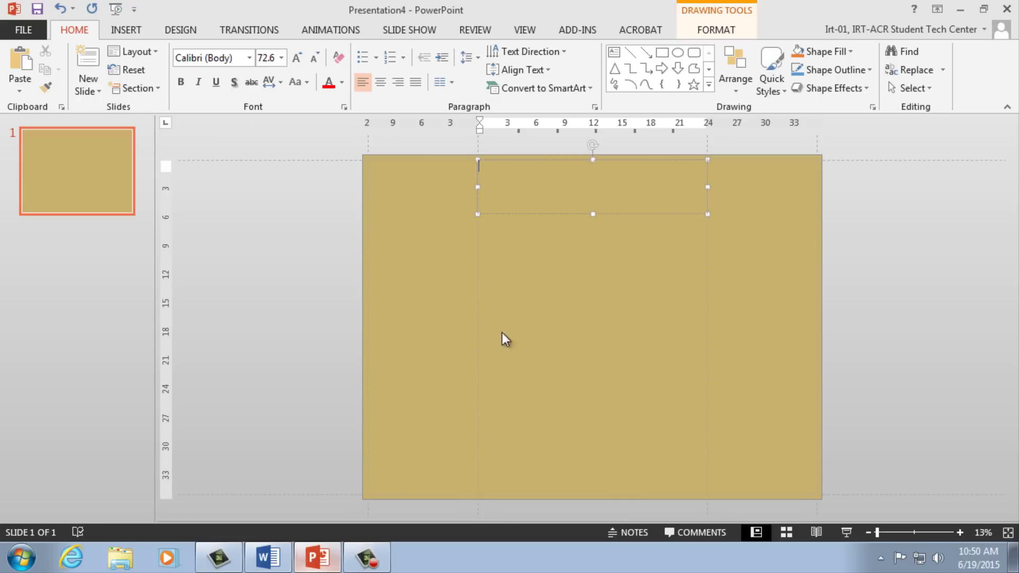
right_click(586, 189)
left_click(617, 260)
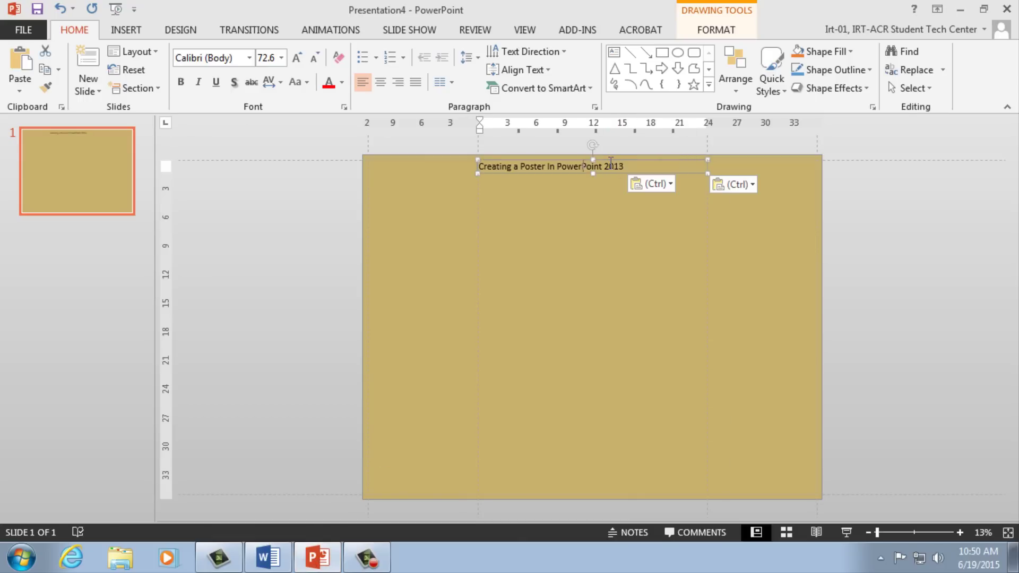
left_click(610, 164)
triple_click(610, 164)
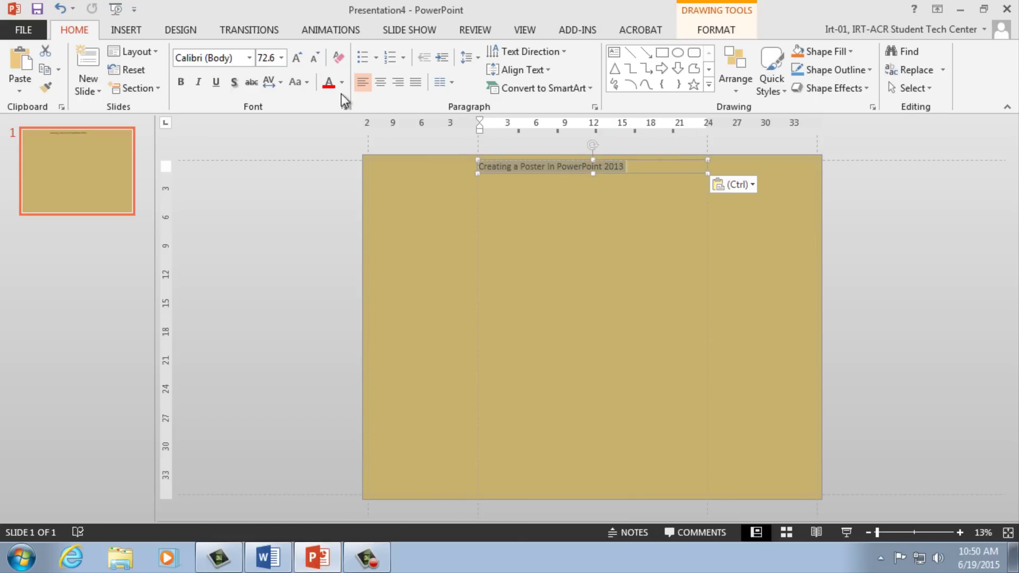
left_click(268, 57)
type("200")
key("Return")
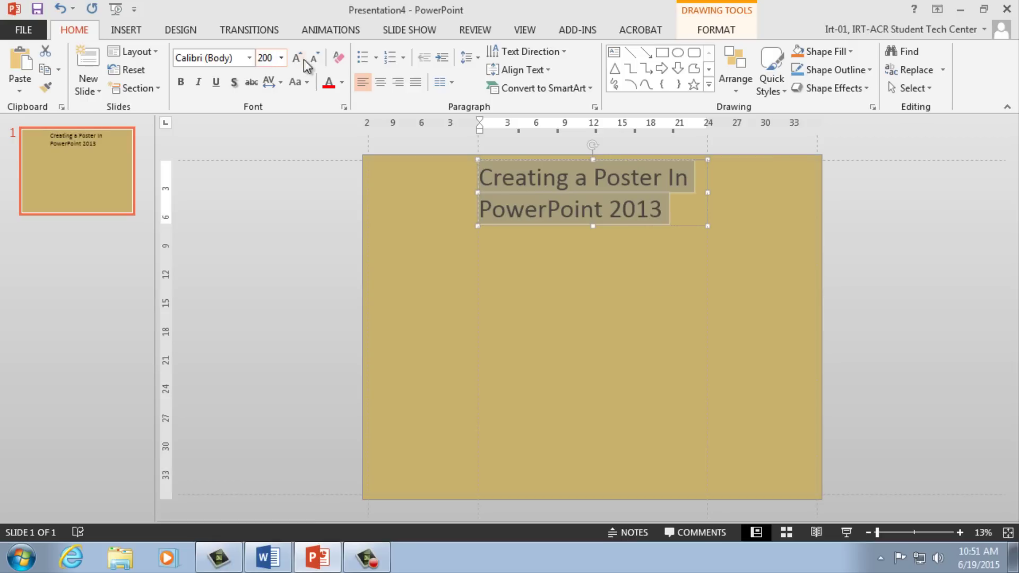
left_click(380, 82)
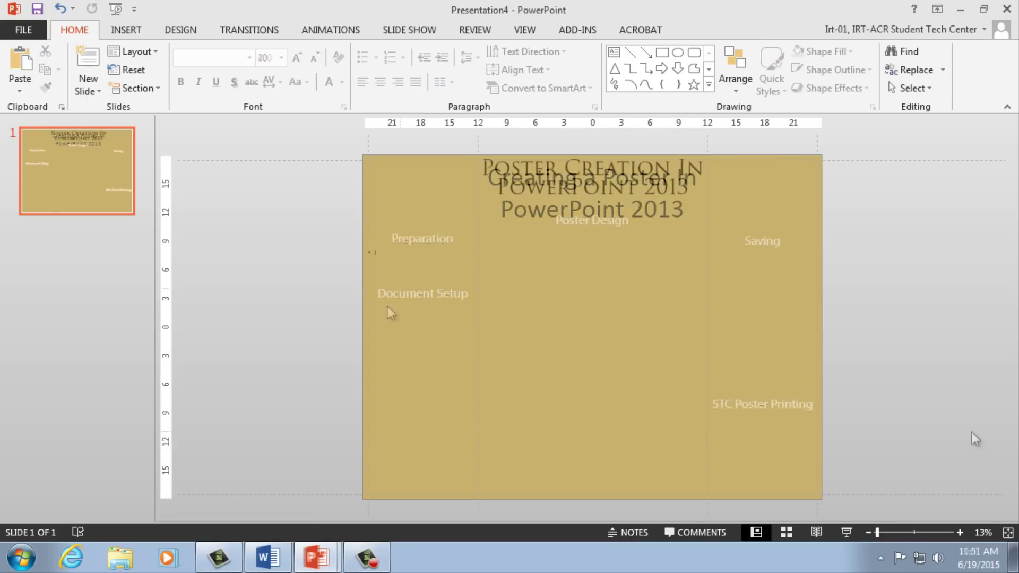
Paste the Preparation bullet points below their heading and adjust their font size.
left_click(374, 255)
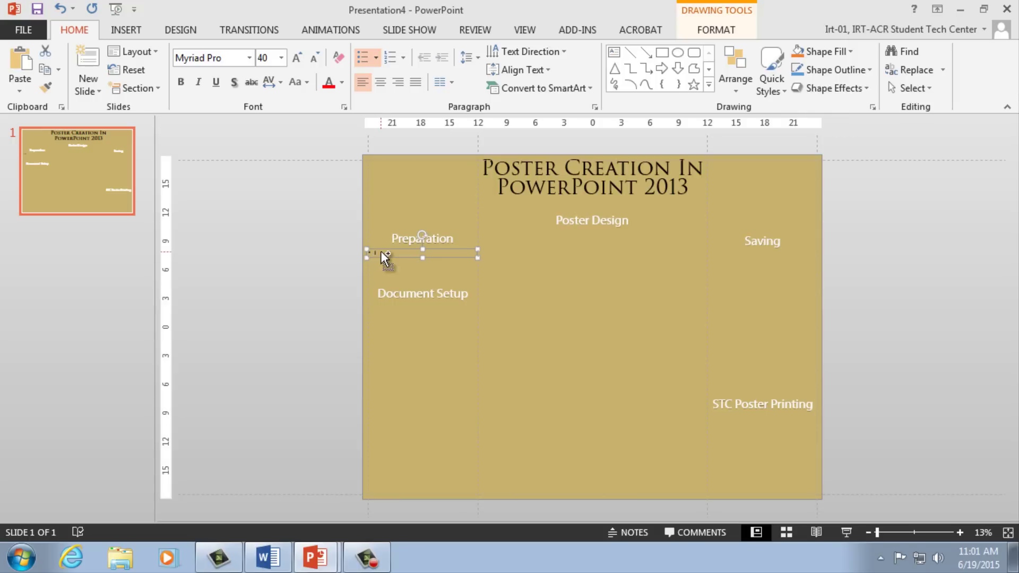
key("ctrl+v")
left_click(273, 60)
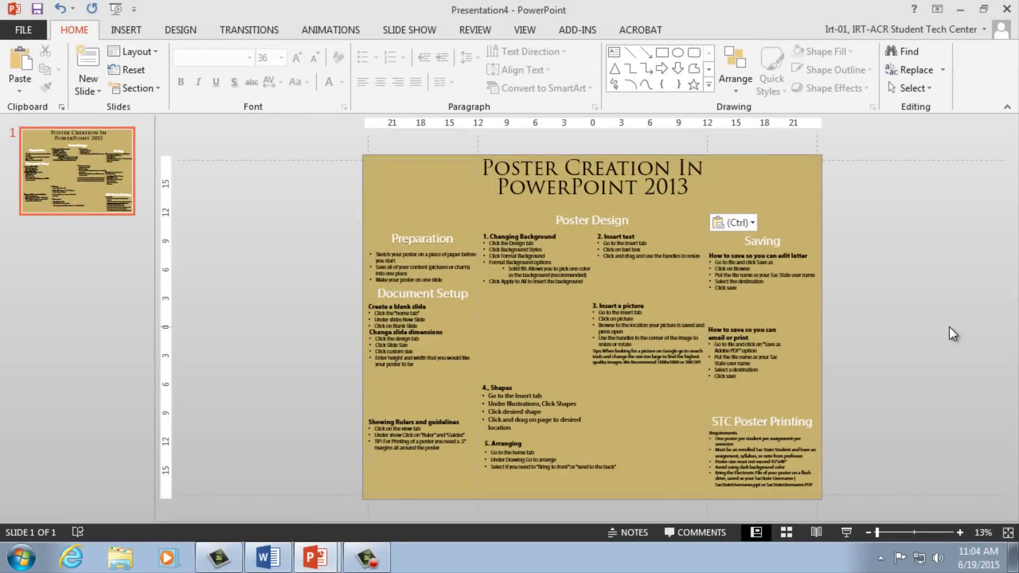
Insert Picture1.png from Desktop\Poster Content and resize it as the PowerPoint logo.
left_click(123, 31)
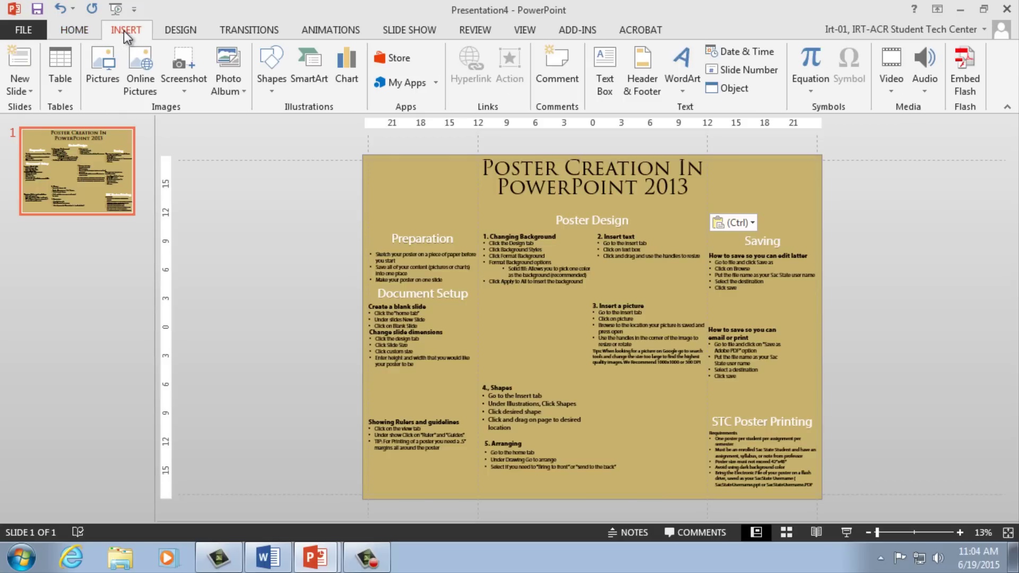
left_click(107, 72)
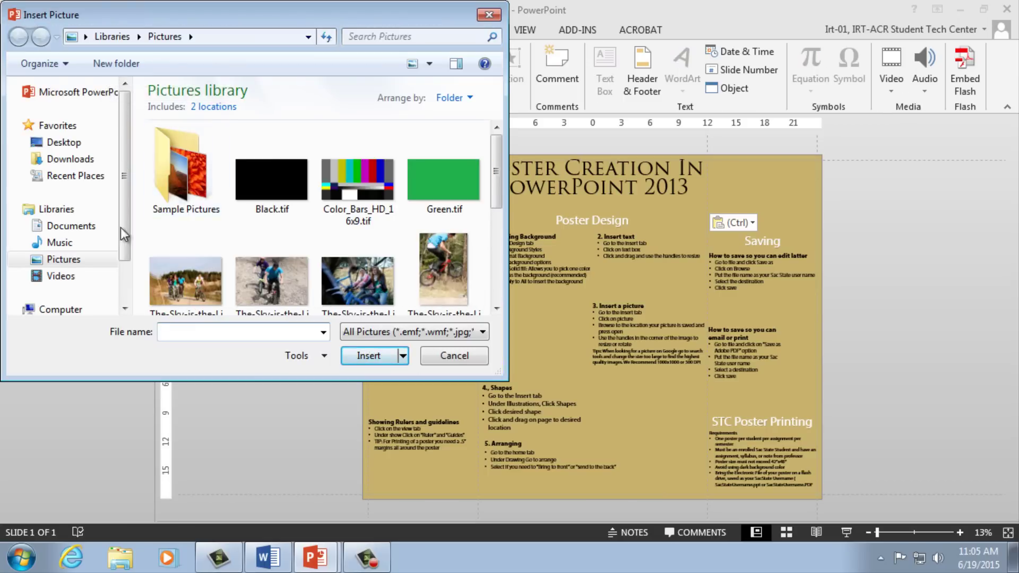
left_click(69, 144)
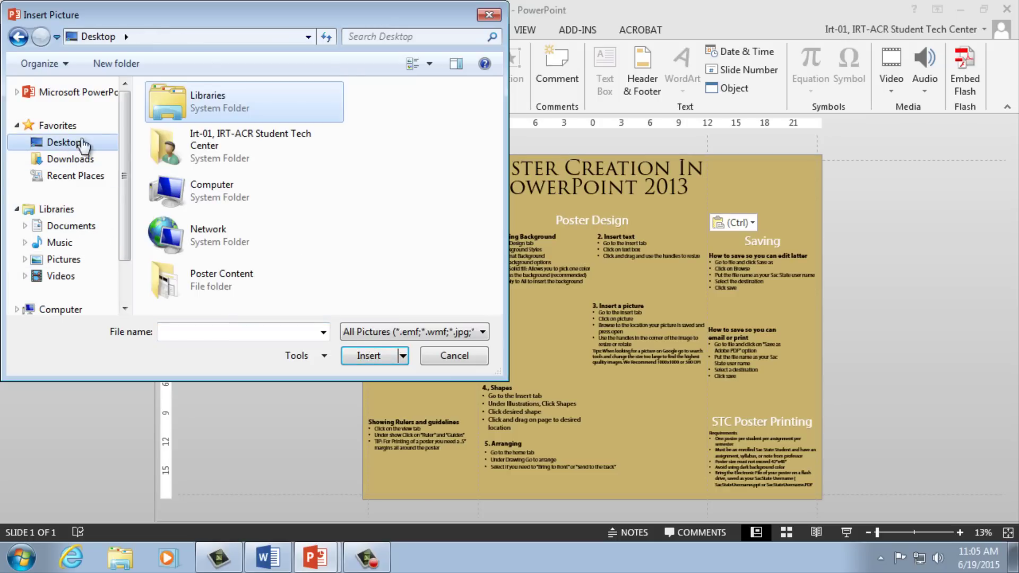
double_click(218, 278)
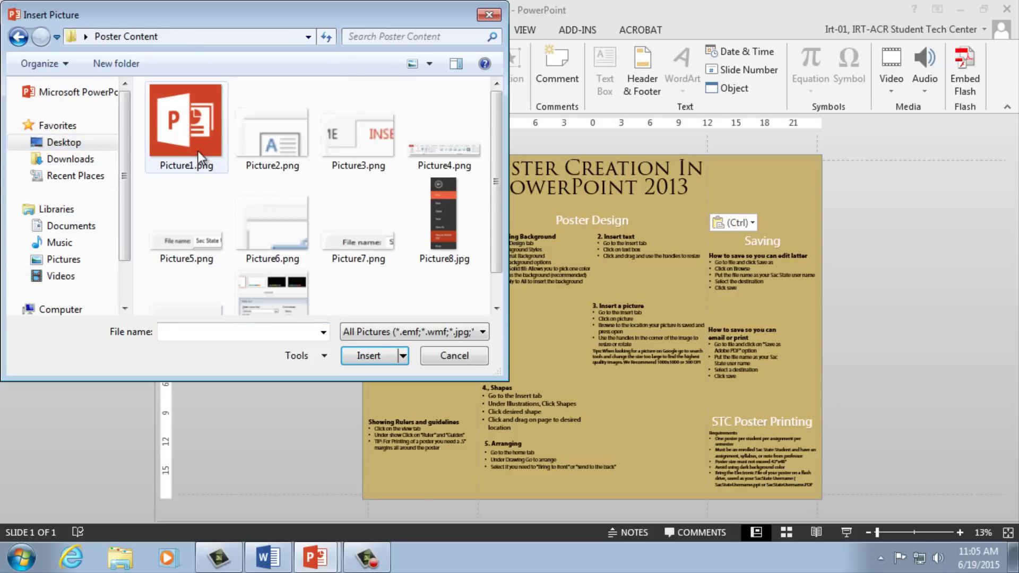
left_click(193, 133)
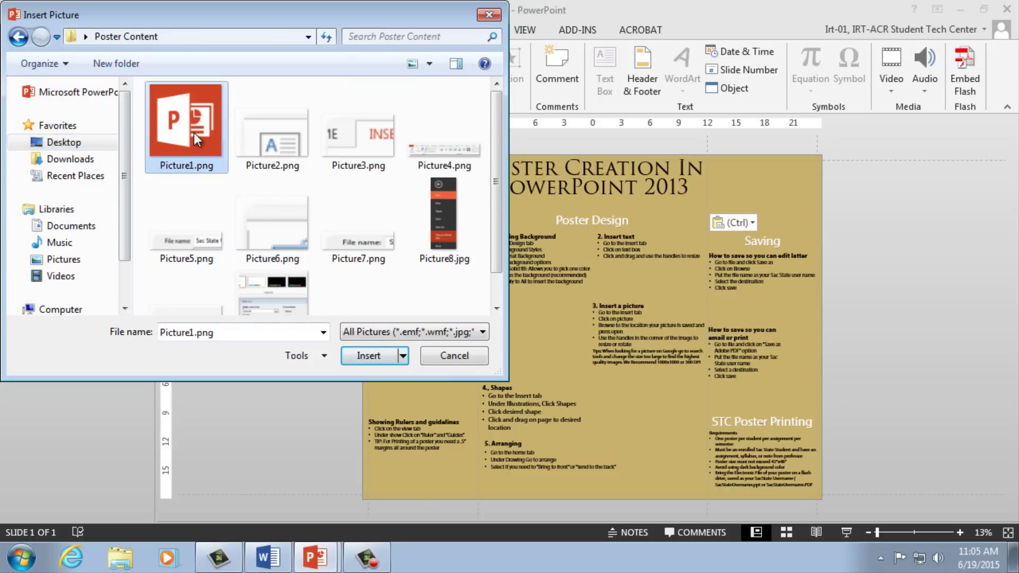
left_click(352, 353)
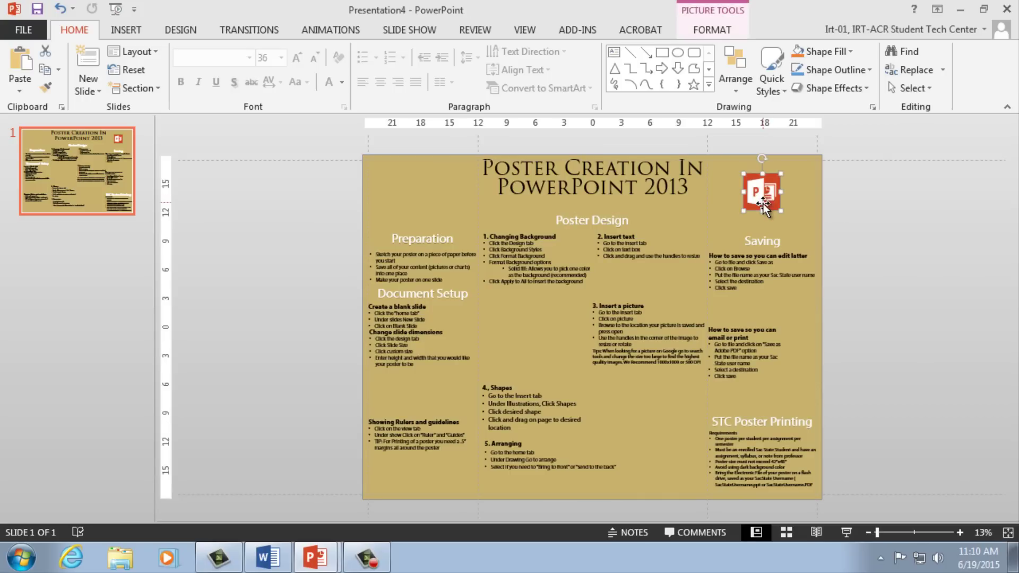
left_click_drag(741, 210, 703, 237)
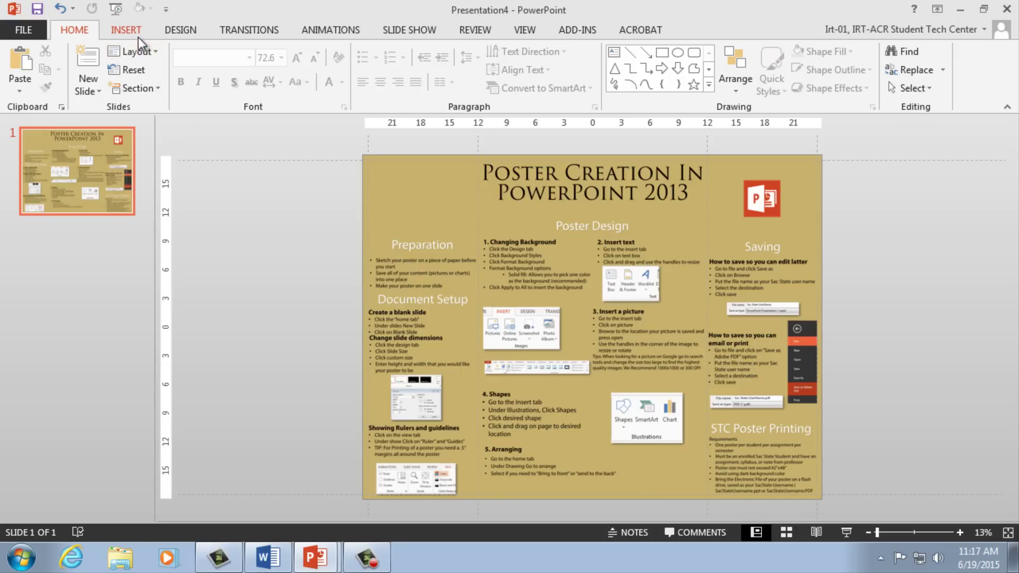
Draw a rectangle header bar over the left column's Preparation heading.
left_click(126, 31)
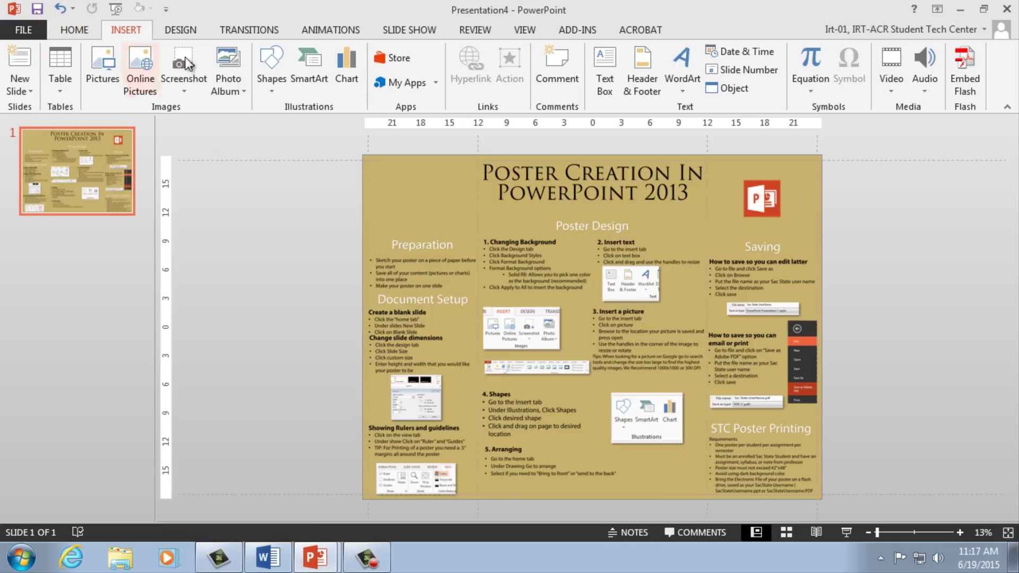
left_click(278, 87)
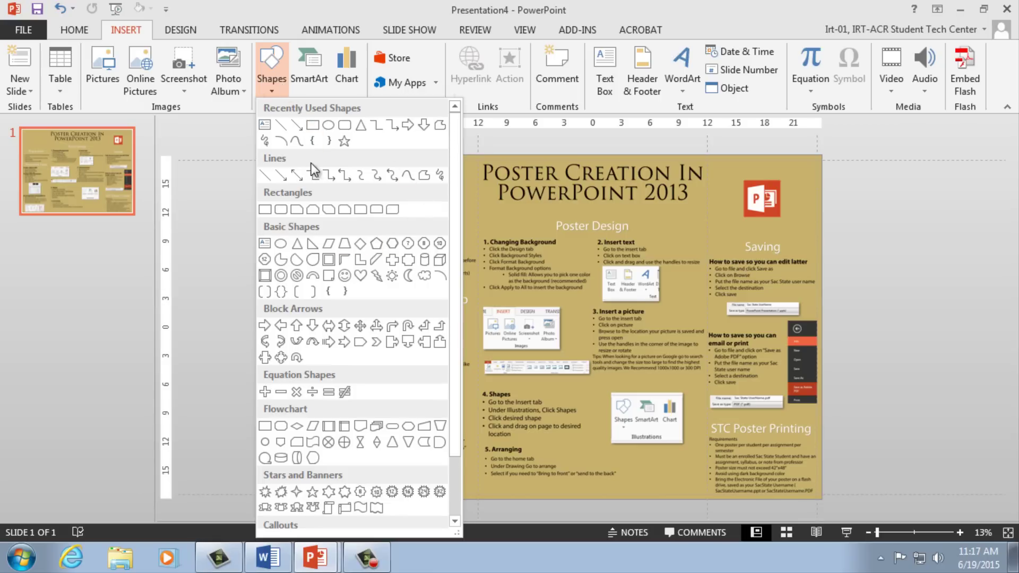
left_click(264, 210)
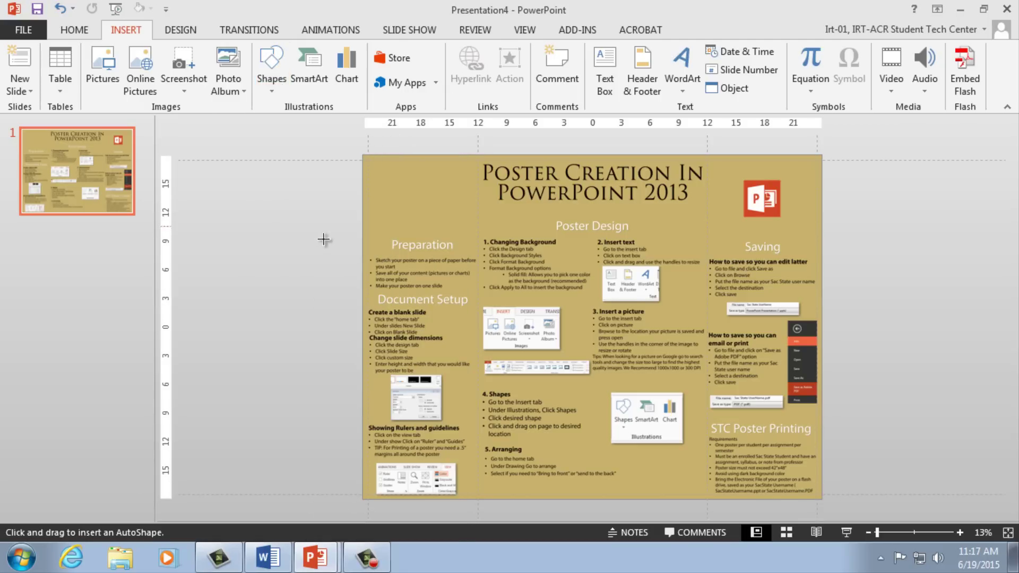
left_click_drag(368, 252, 477, 238)
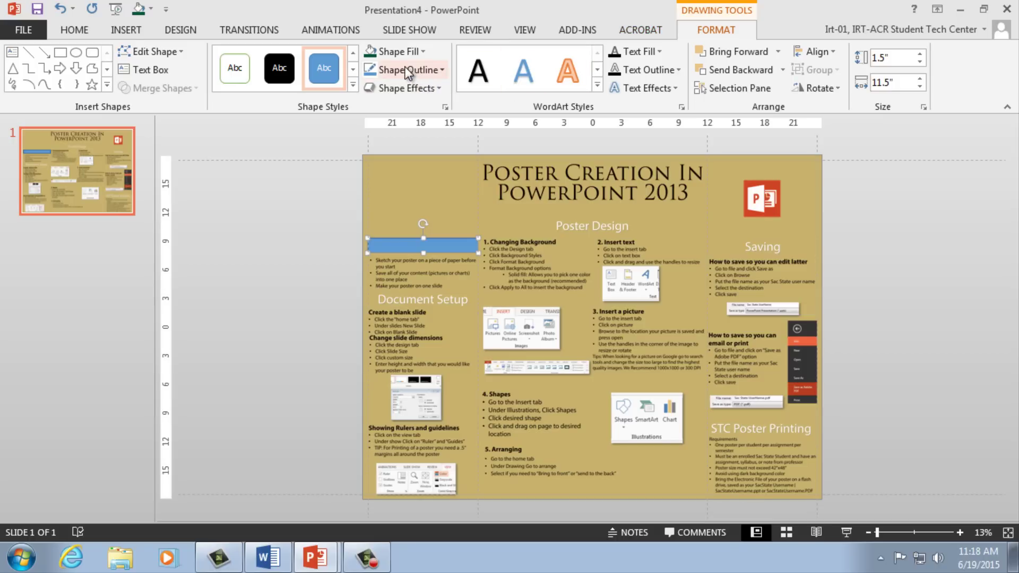
Fill the new bar dark green and give it a white outline.
left_click(390, 55)
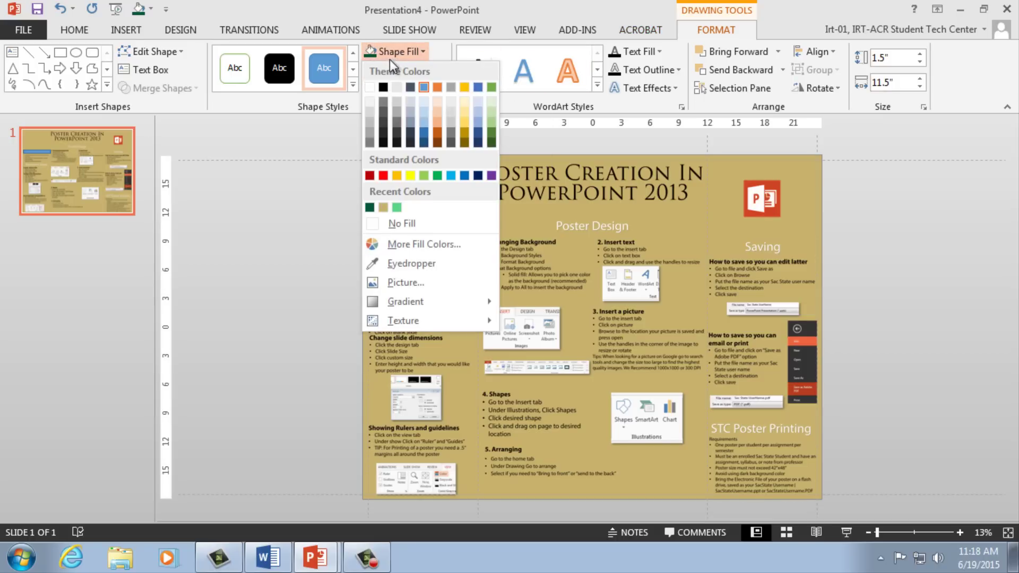
left_click(372, 207)
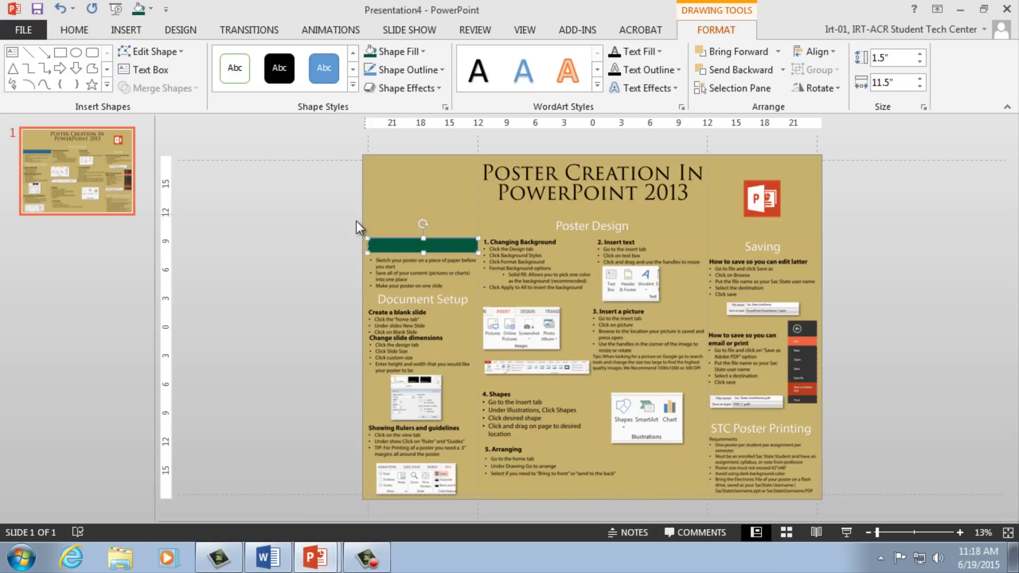
left_click(415, 69)
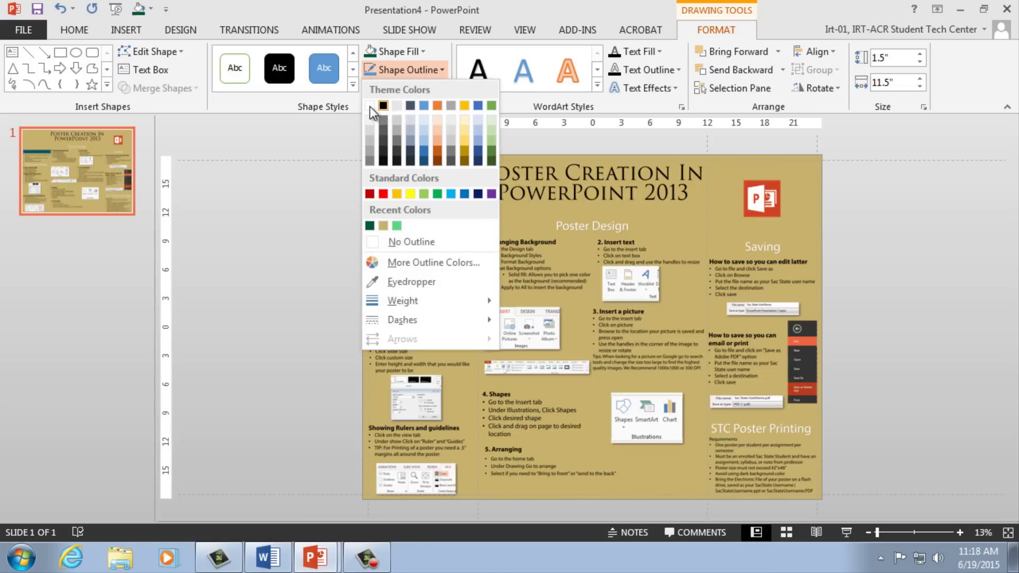
left_click(370, 106)
Nudge the green bar slightly lower on the Preparation heading.
left_click(295, 228)
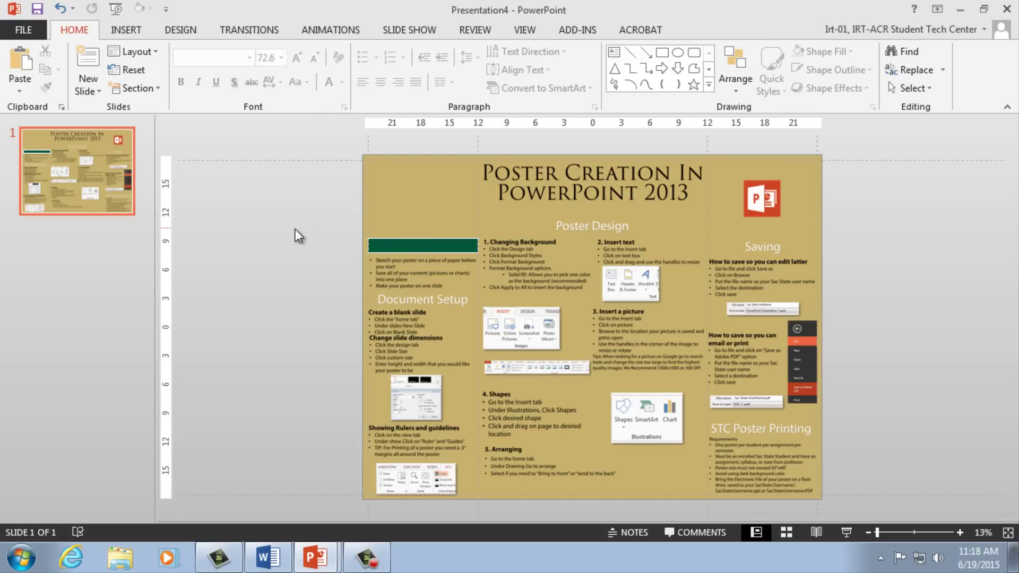
left_click(405, 246)
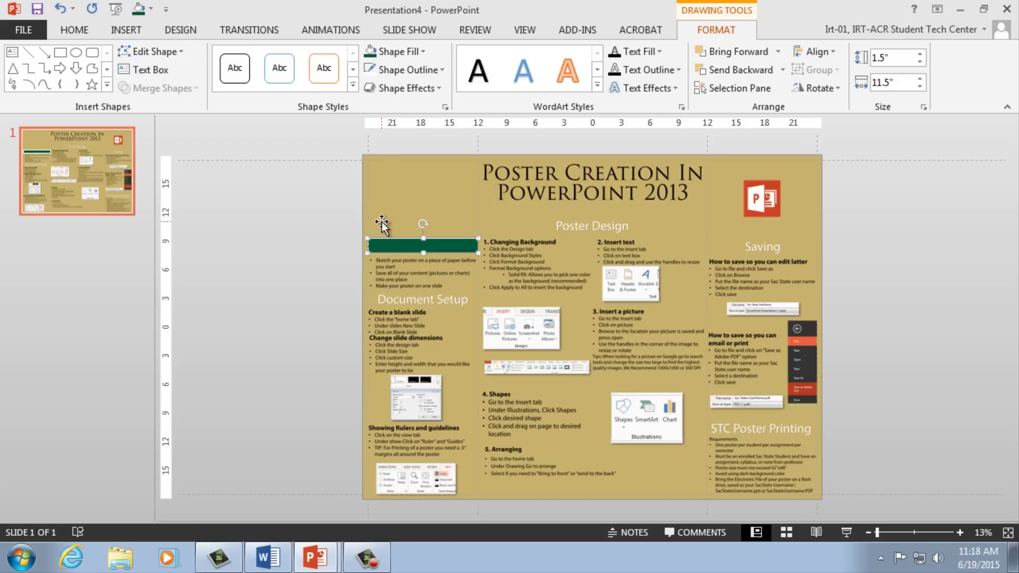
mouse_move(390, 244)
left_mouse_down()
mouse_move(389, 284)
mouse_move(389, 244)
left_mouse_up()
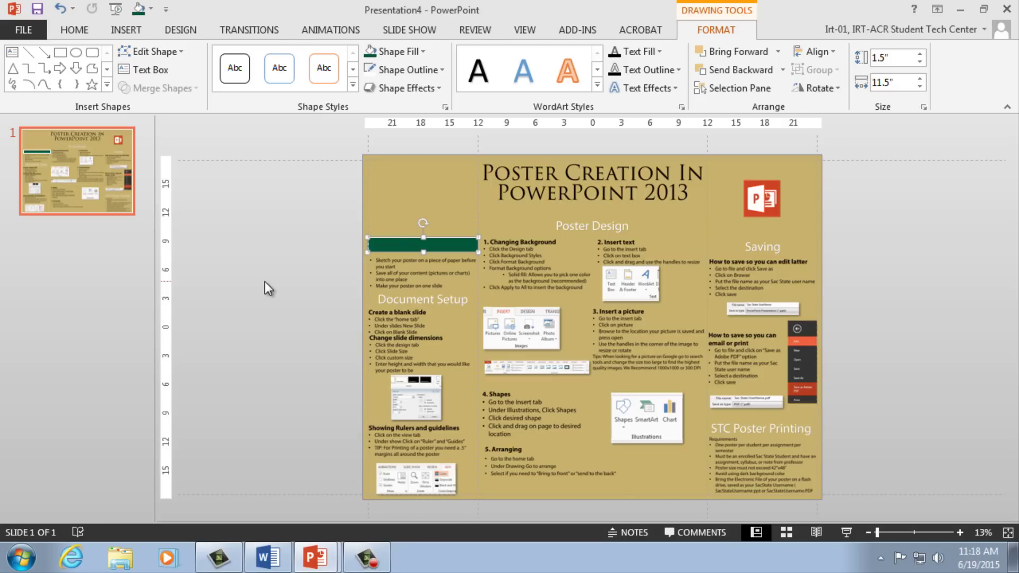
Send the green bar to the back, behind the Preparation label.
right_click(397, 247)
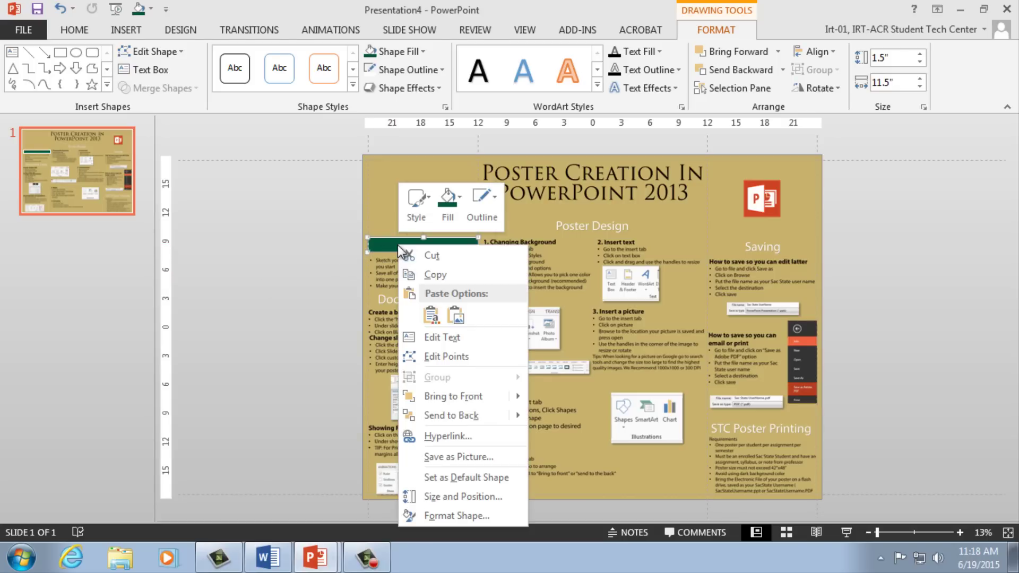
mouse_move(478, 398)
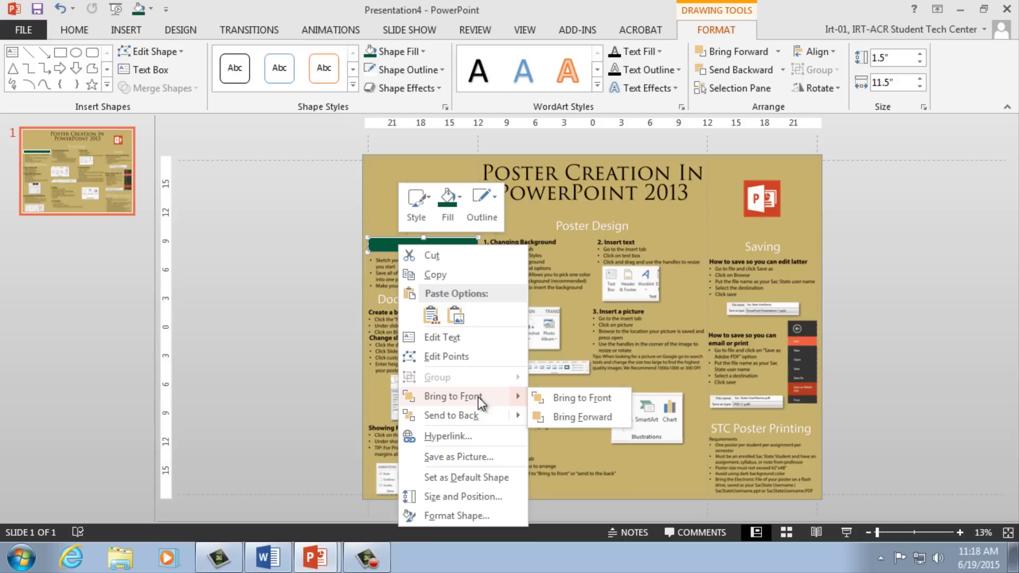
left_click(478, 415)
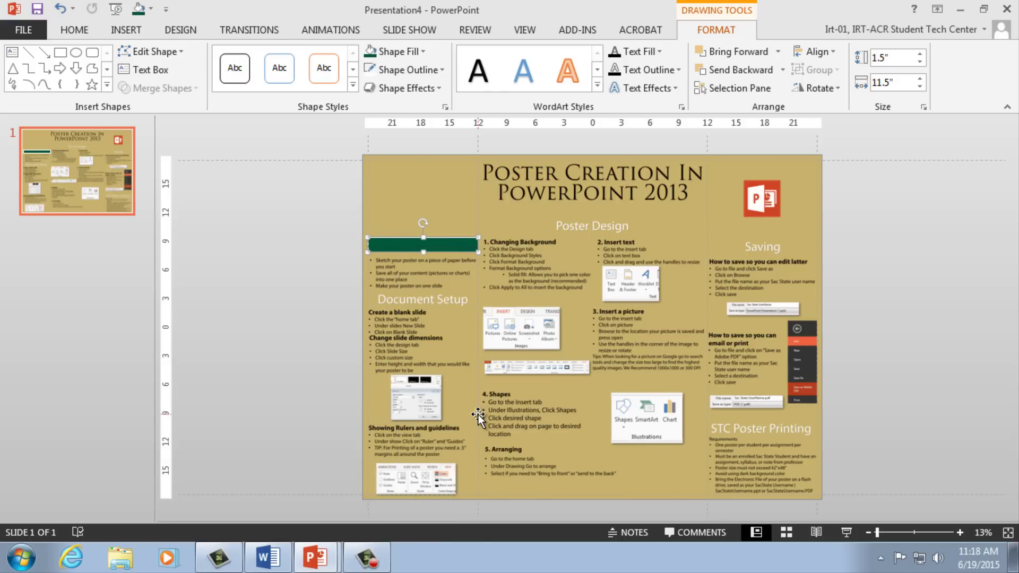
Reposition the Preparation heading text on top of its green bar.
left_click(317, 256)
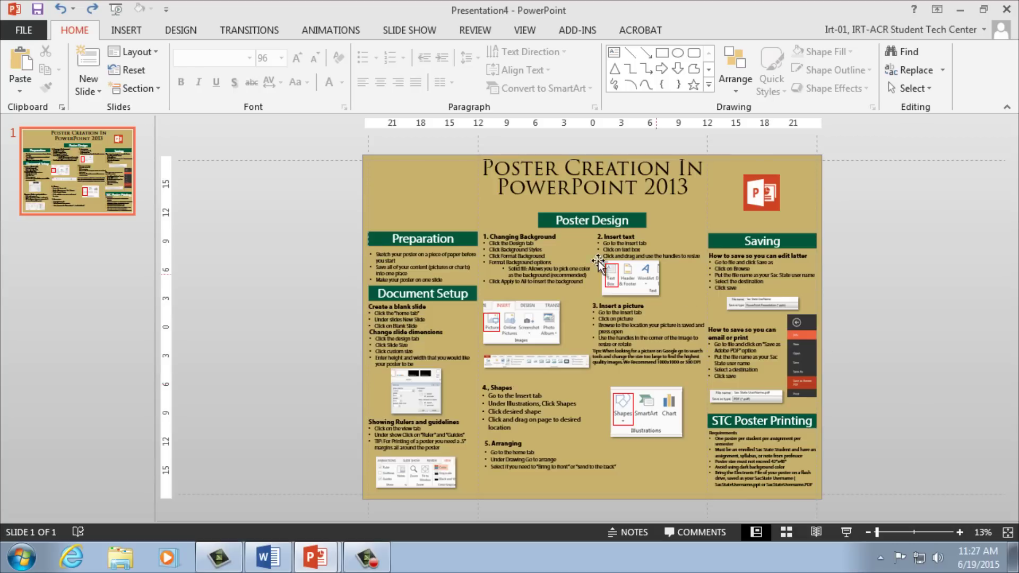
left_click(445, 239)
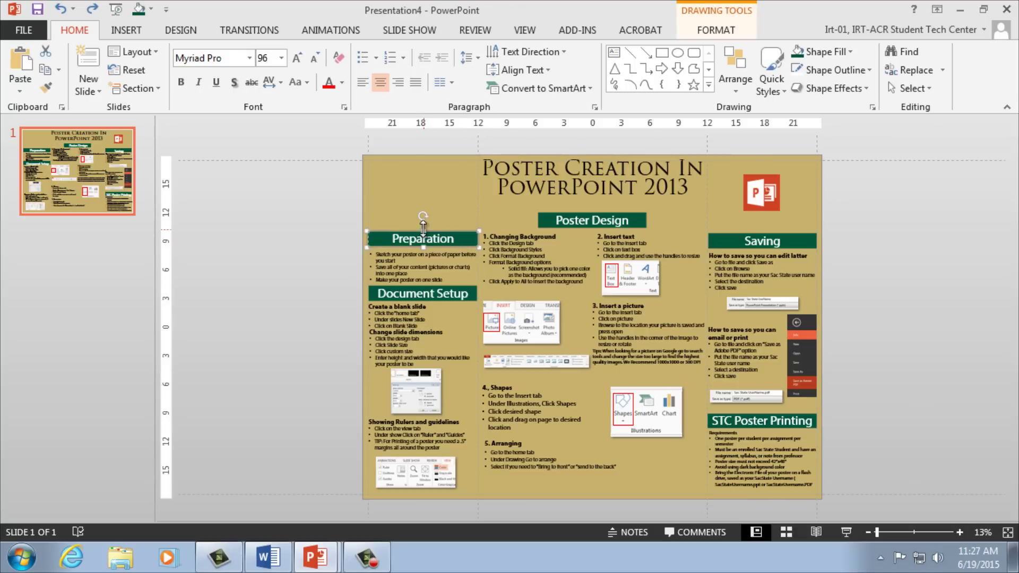
mouse_move(423, 228)
left_mouse_down()
mouse_move(423, 210)
mouse_move(417, 240)
mouse_move(418, 232)
left_mouse_up()
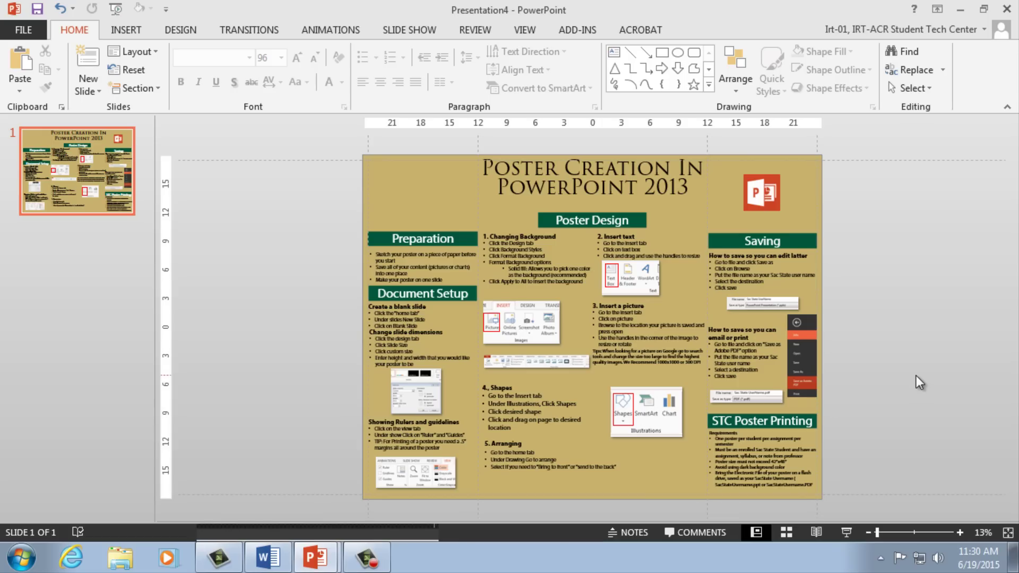
Open Save As on the Desktop, select the Poster Content folder and the current file name.
left_click(18, 31)
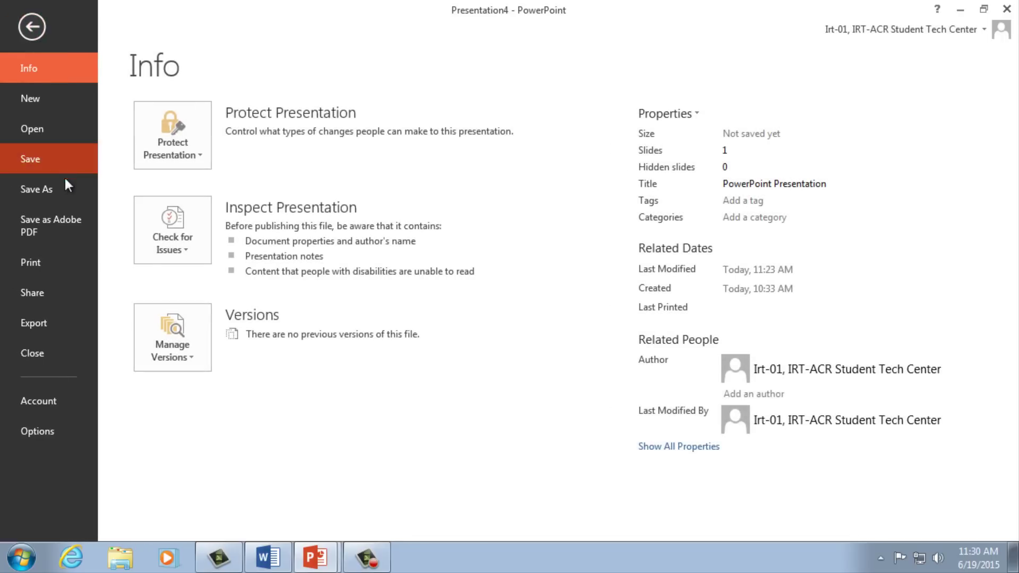
left_click(52, 190)
left_click(207, 324)
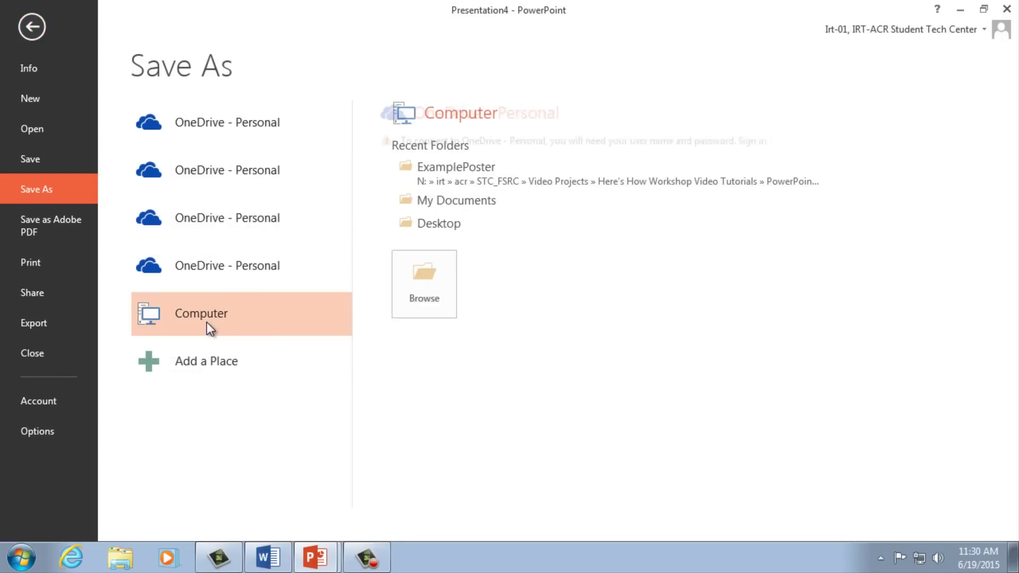
left_click(419, 286)
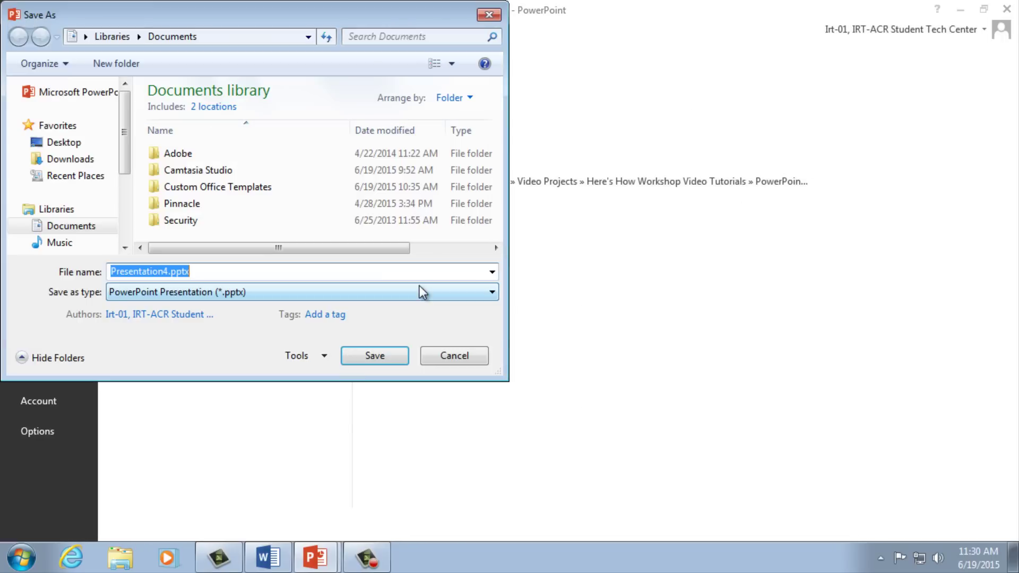
left_click(50, 141)
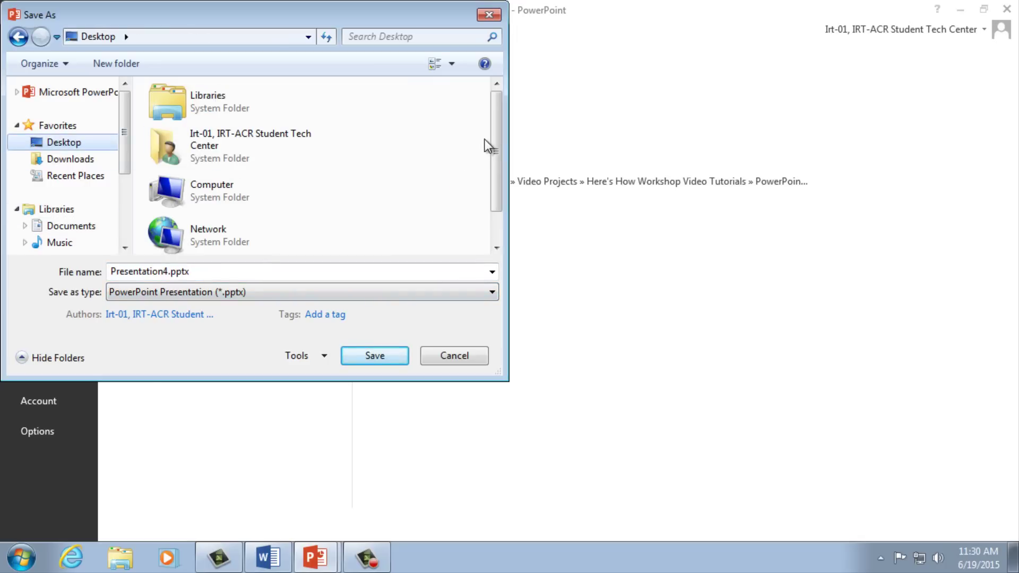
left_click_drag(489, 146, 501, 199)
left_click(219, 242)
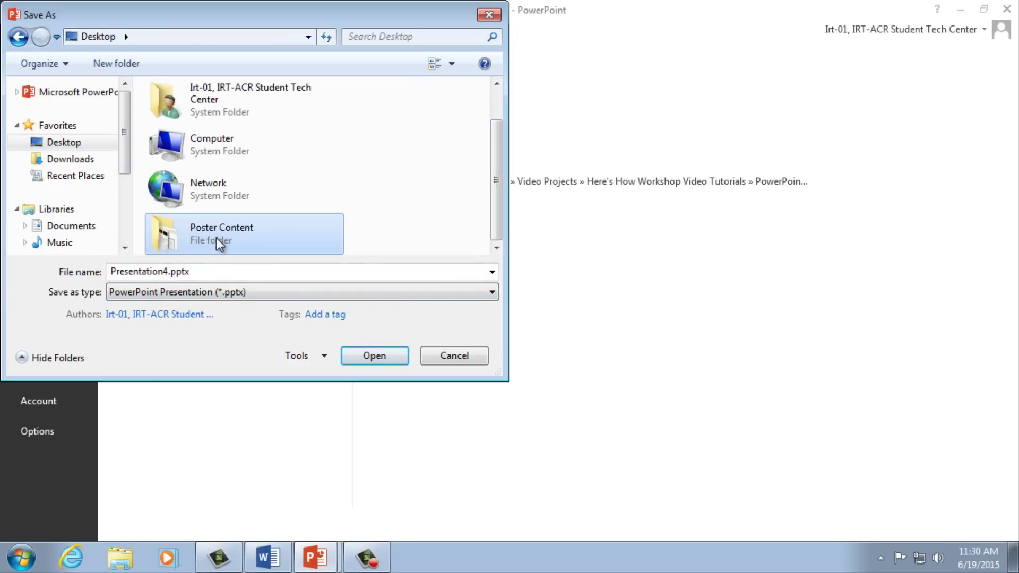
left_click(170, 273)
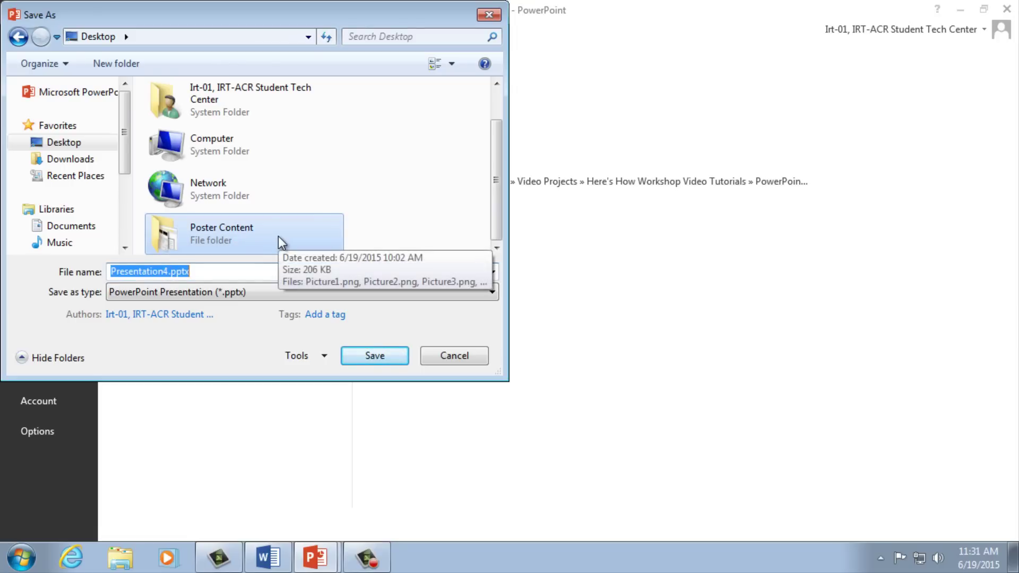
Set the type to PDF (*.pdf), name it SacStateusername, and pick the Poster Content folder.
left_click(196, 292)
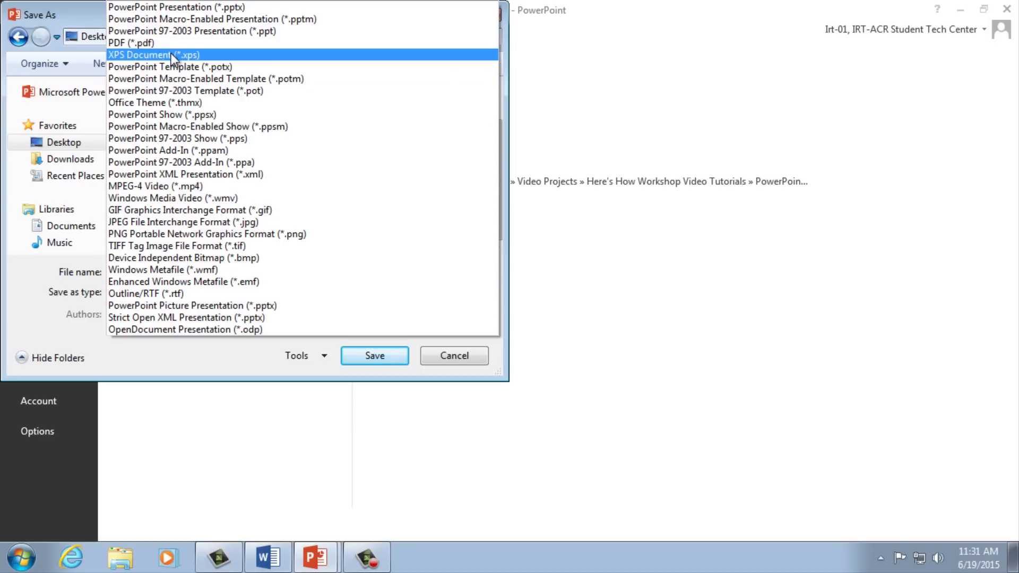
left_click(160, 42)
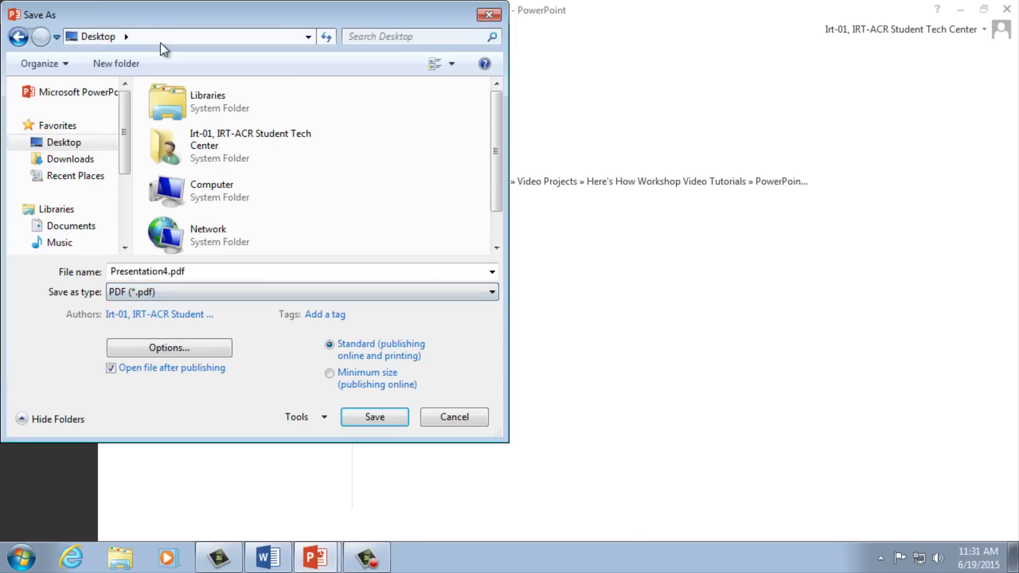
left_click(162, 271)
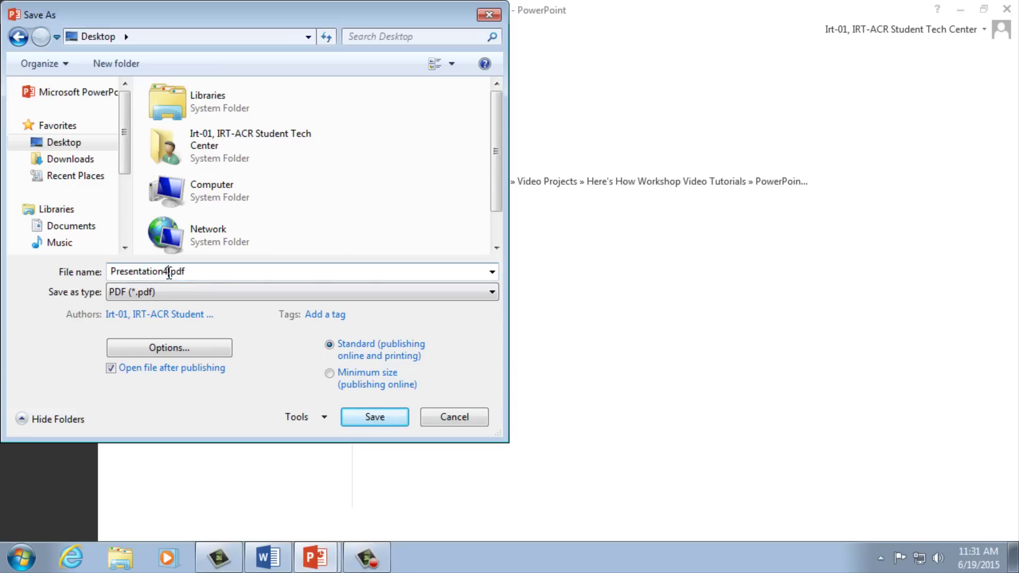
left_click_drag(168, 272, 43, 273)
type("SacStateusernaem")
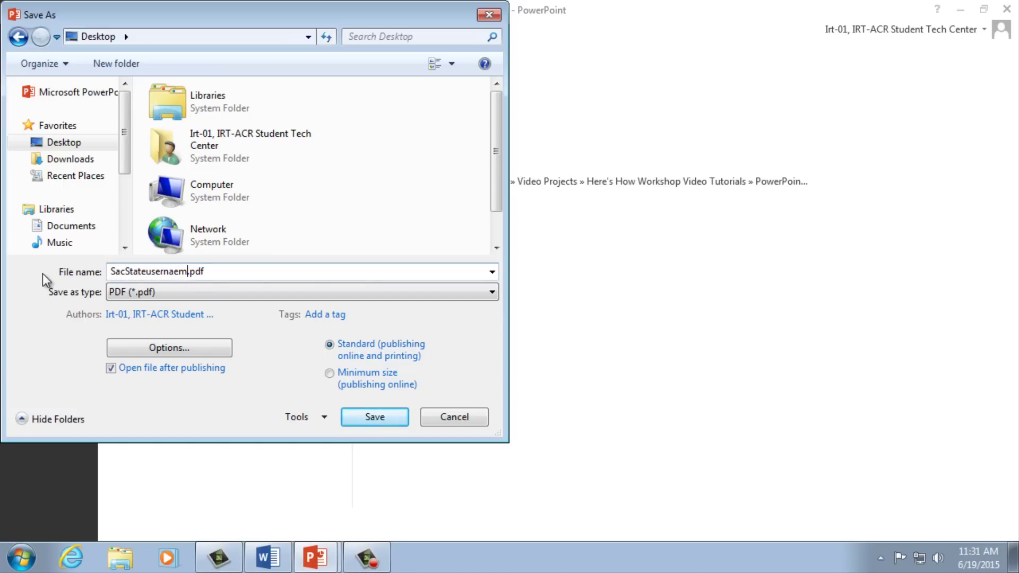
key("BackSpace")
key("BackSpace")
key("BackSpace")
type("ame")
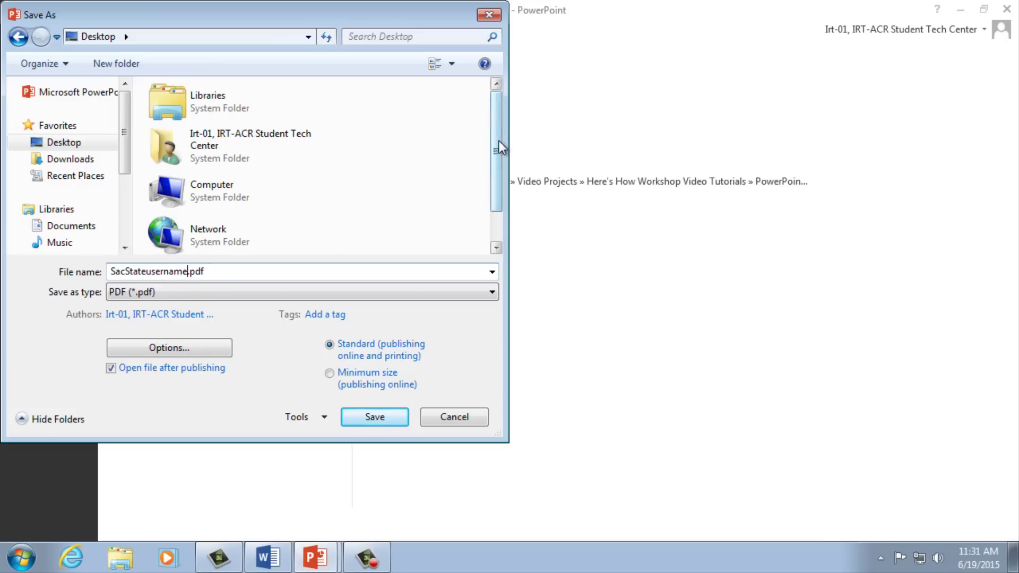
left_click_drag(499, 141, 499, 170)
left_click(217, 230)
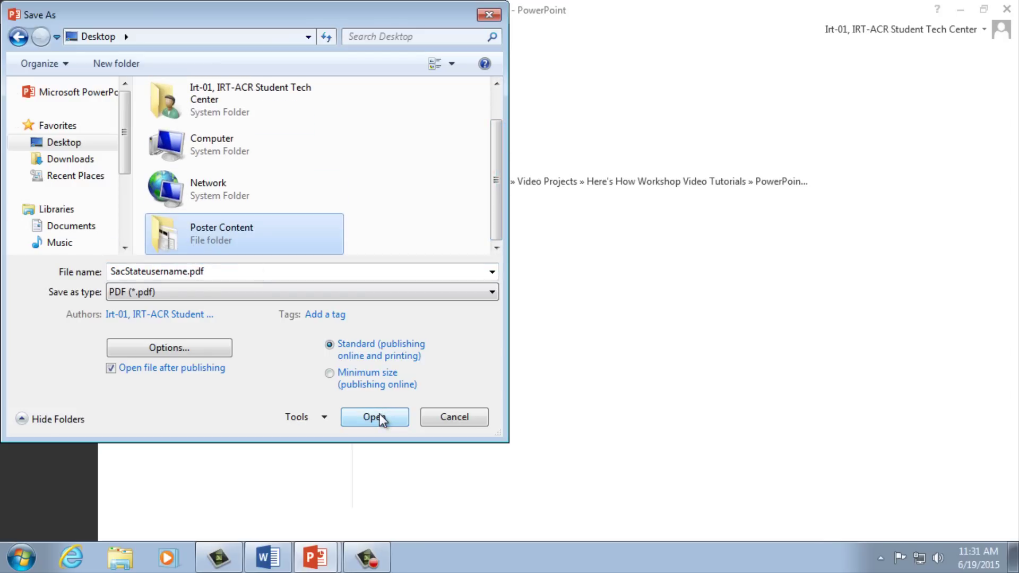